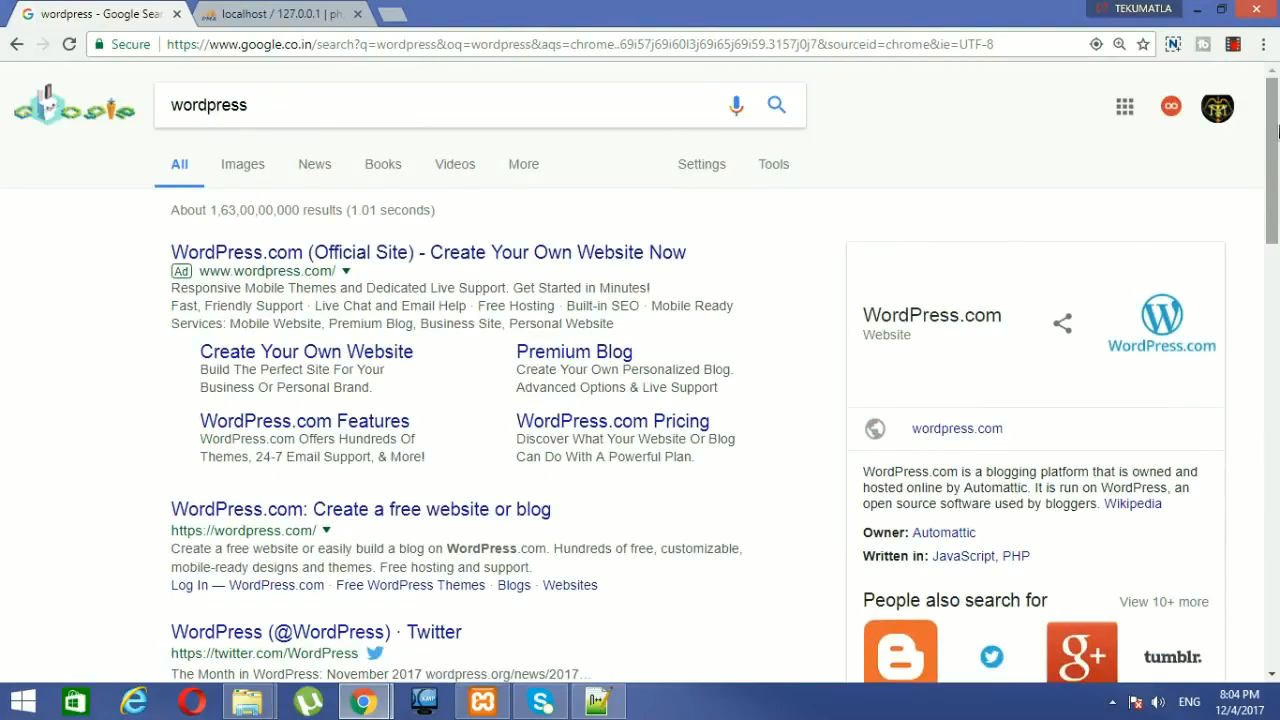
Step: Scroll the Google results for 'wordpress' until the Download WordPress result is visible
scroll(1277, 133, down, 2)
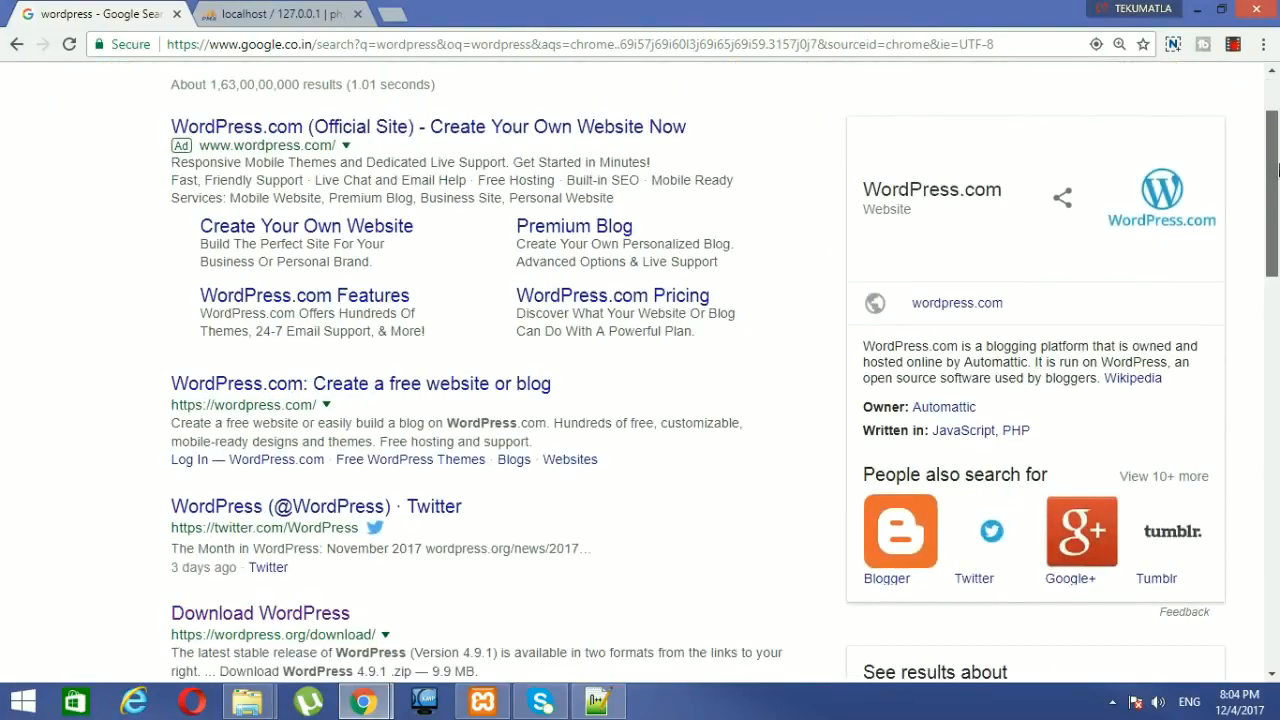
scroll(1277, 133, up, 2)
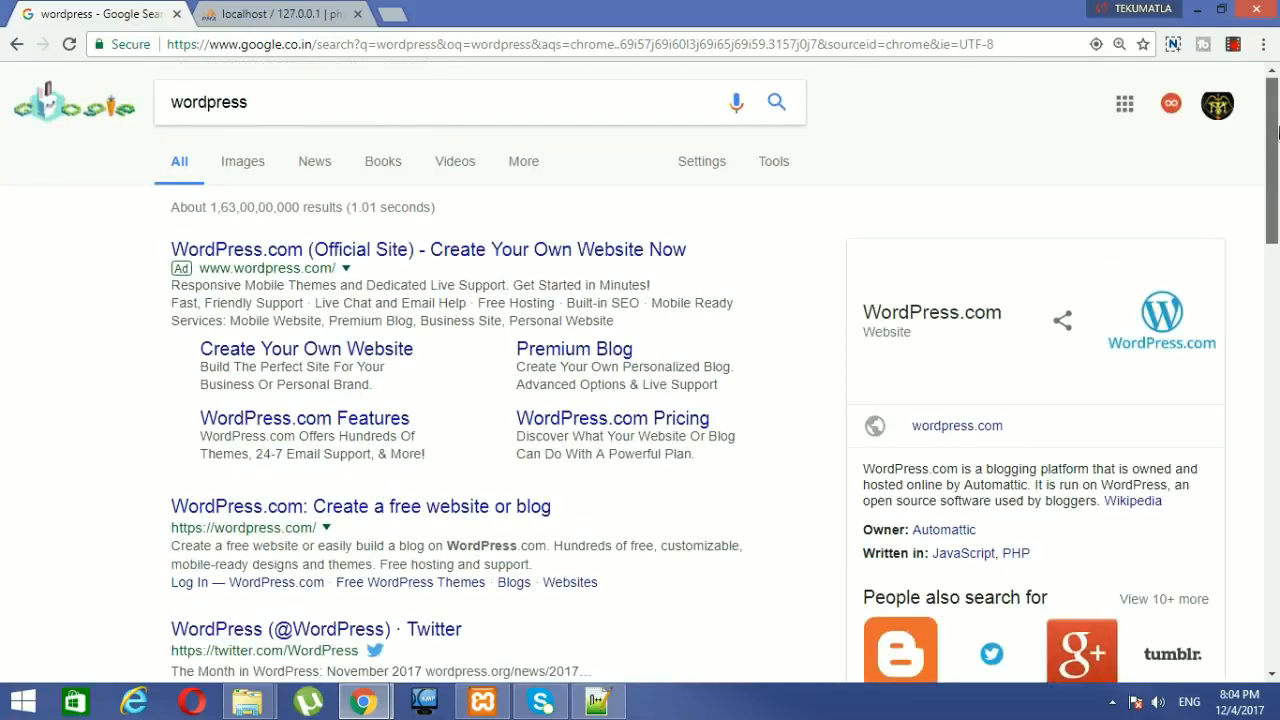
scroll(596, 240, down, 4)
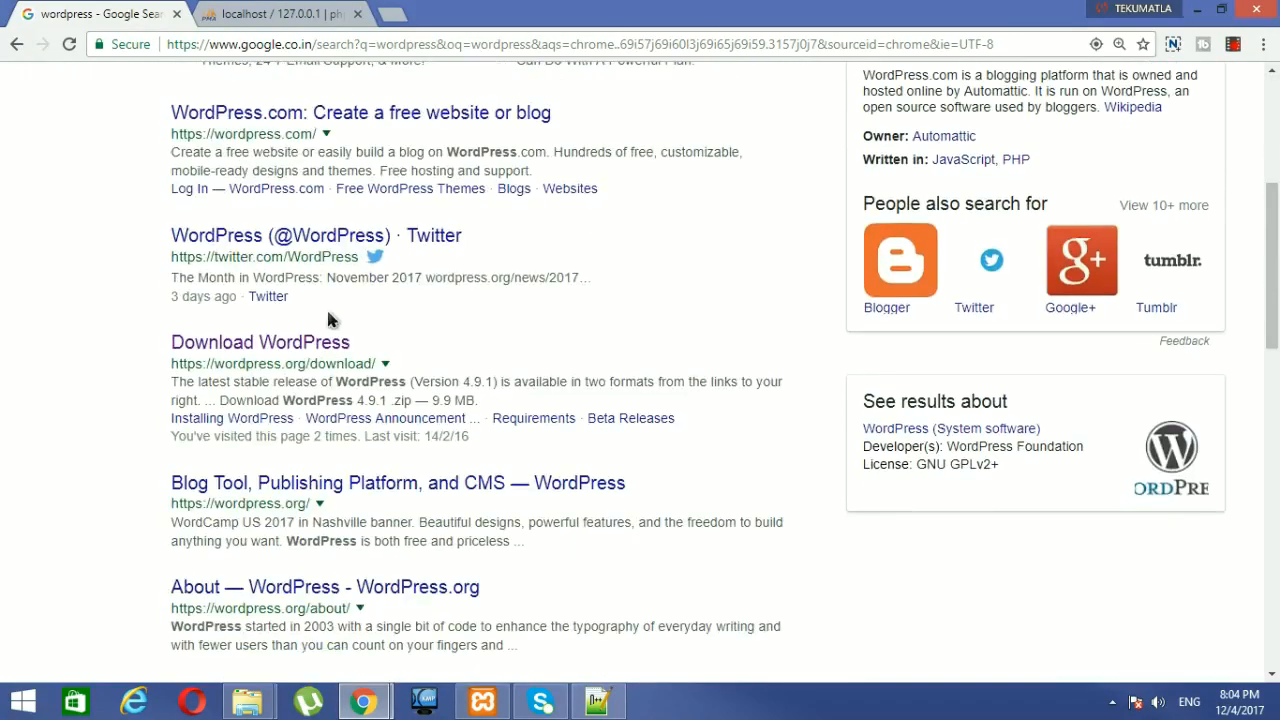
Step: Open the wordpress.org page offering WordPress 4.9.1, then bring the File Explorer window forward
click(314, 346)
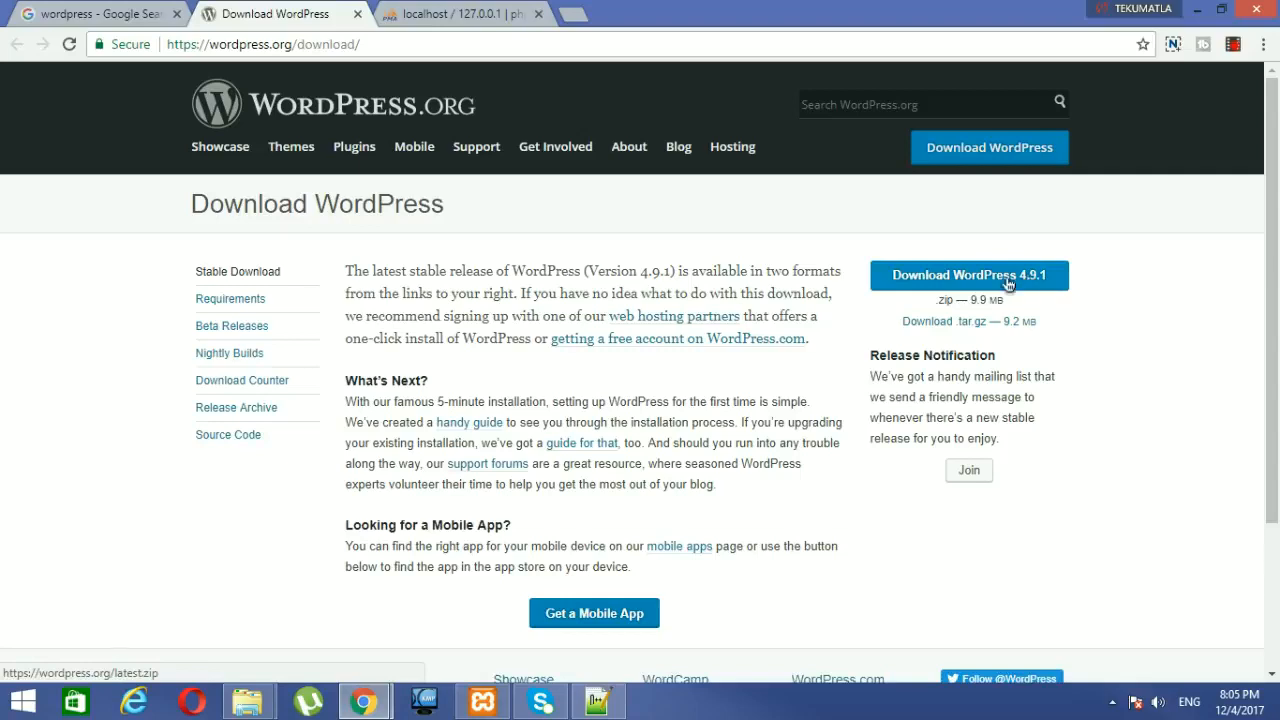
mouse_move(248, 702)
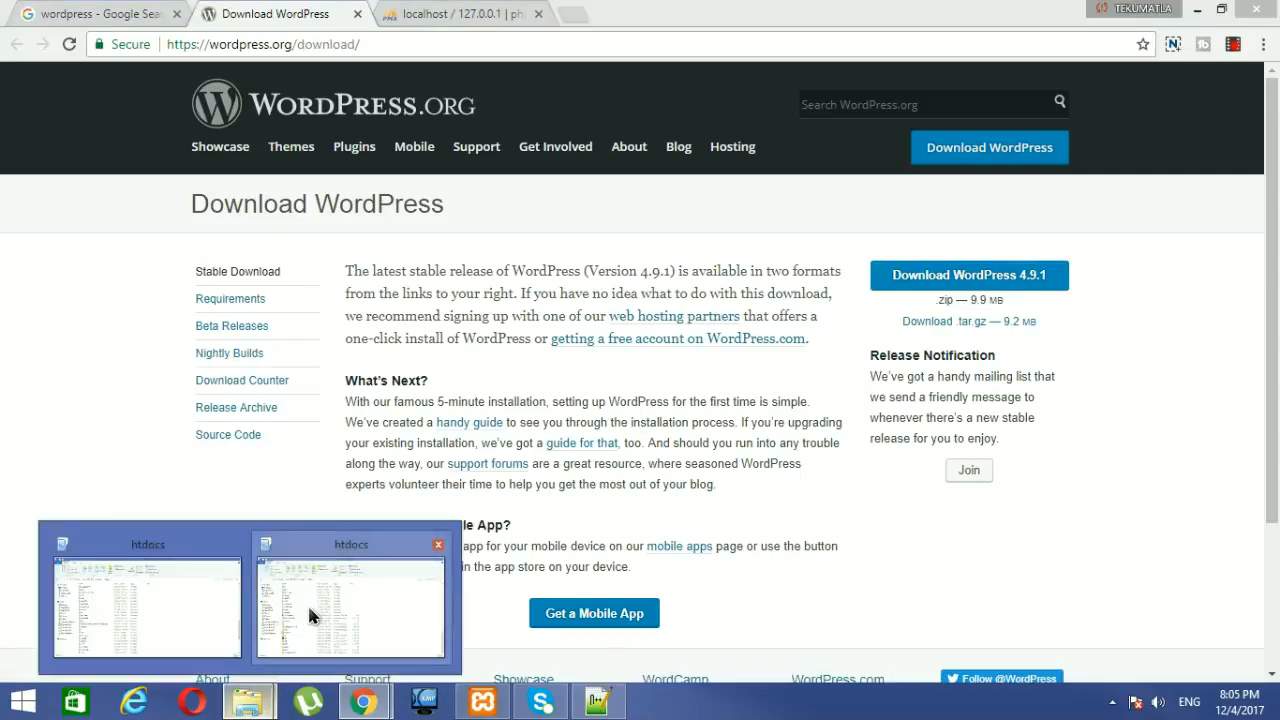
click(309, 612)
Step: Extract wordpress-4.9.1.zip in Downloads with Extract Here and select the new wordpress folder
click(108, 223)
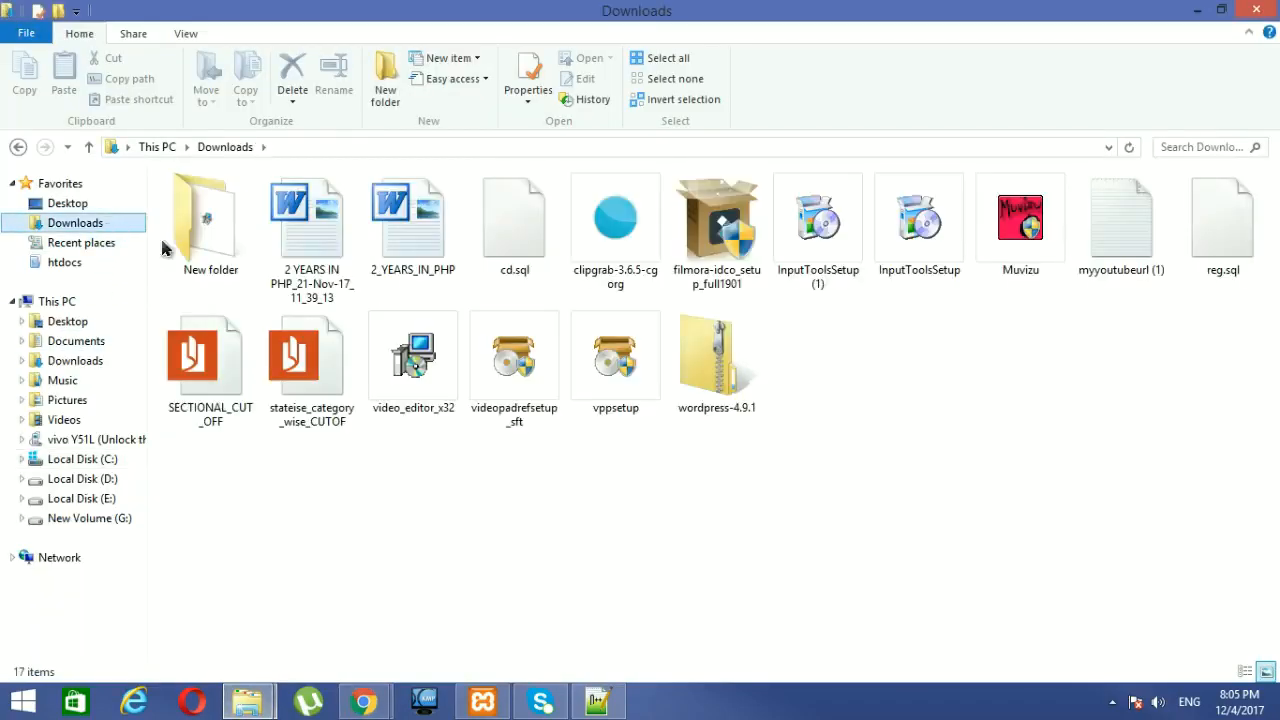
click(725, 391)
right_click(725, 391)
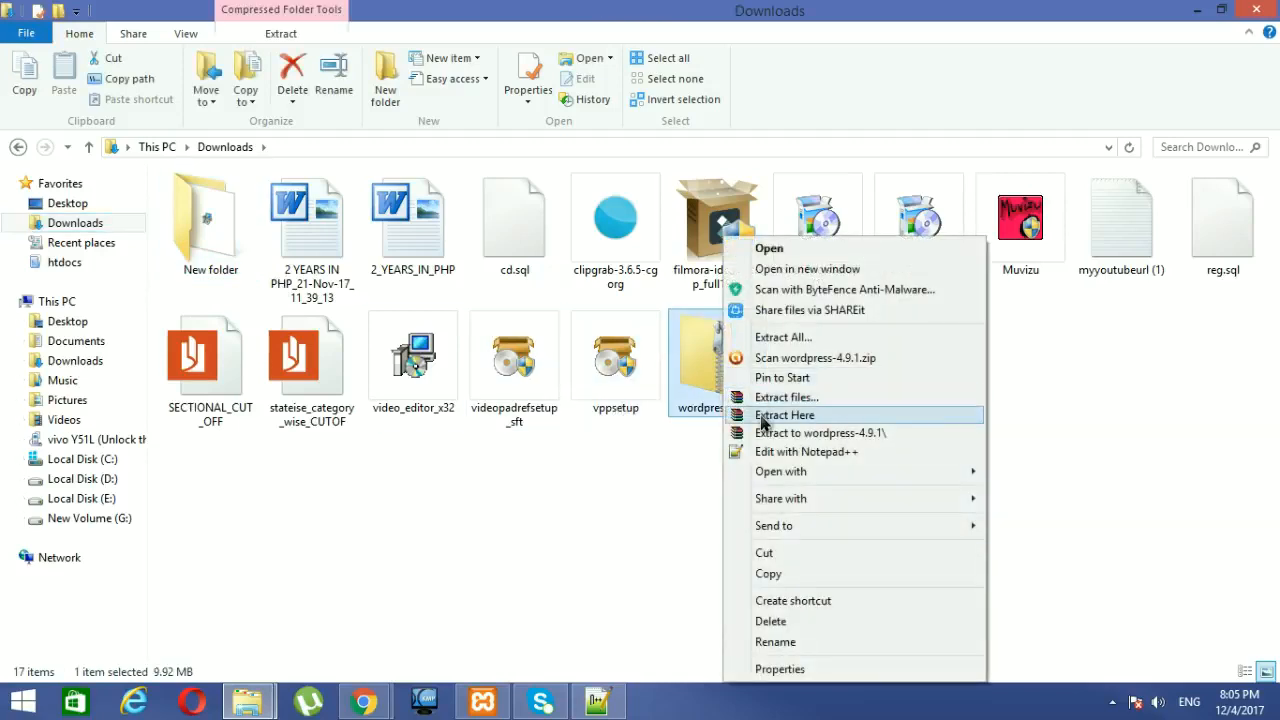
click(784, 415)
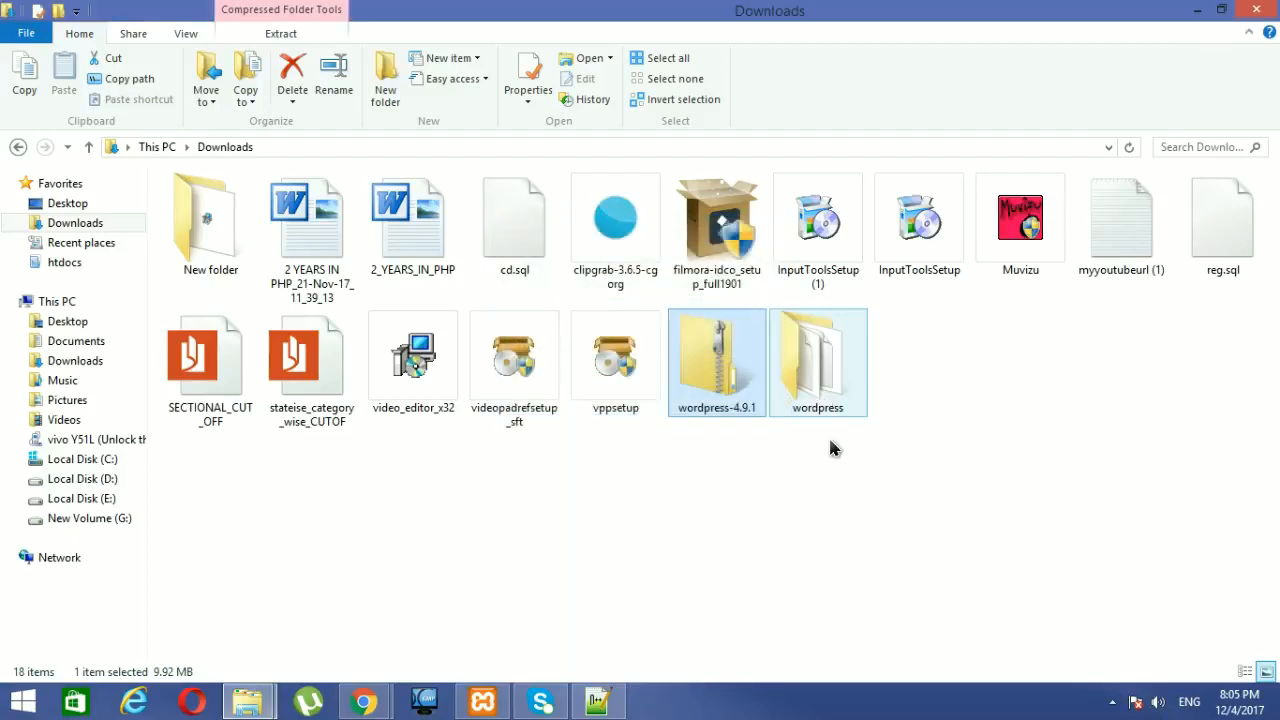
click(830, 398)
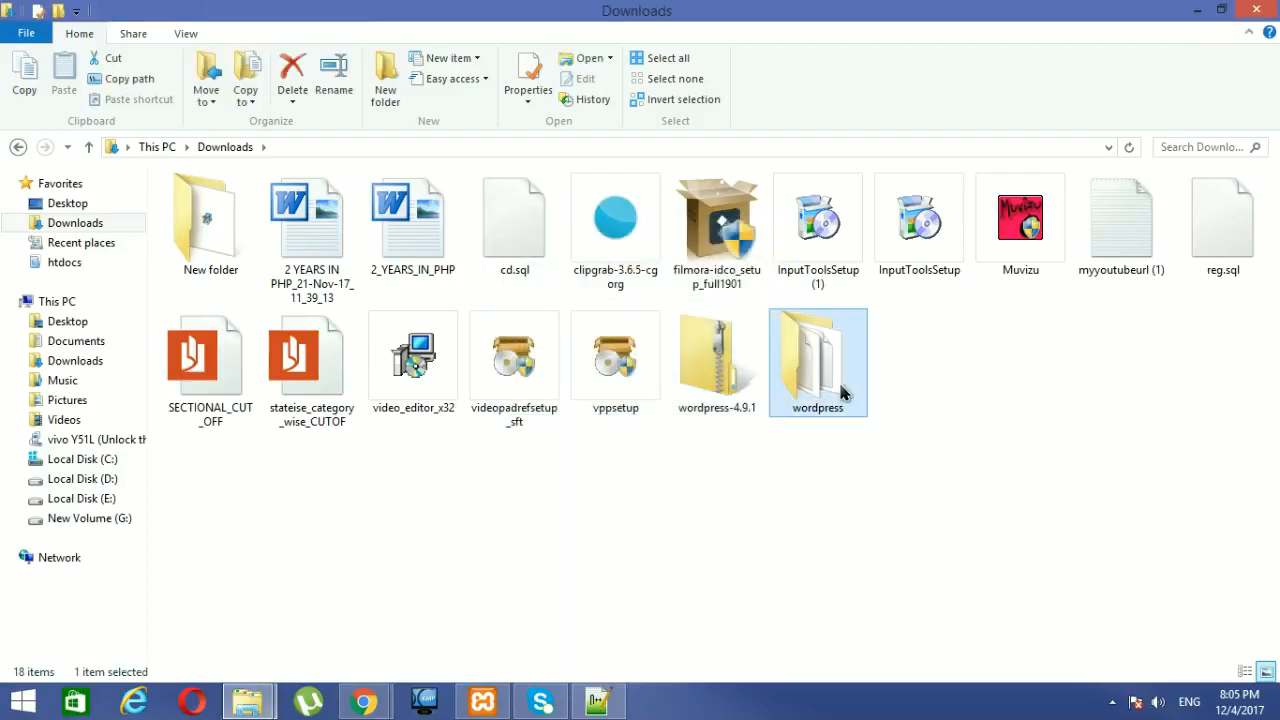
Step: Paste the wordpress folder into C:\xampp\htdocs
click(75, 459)
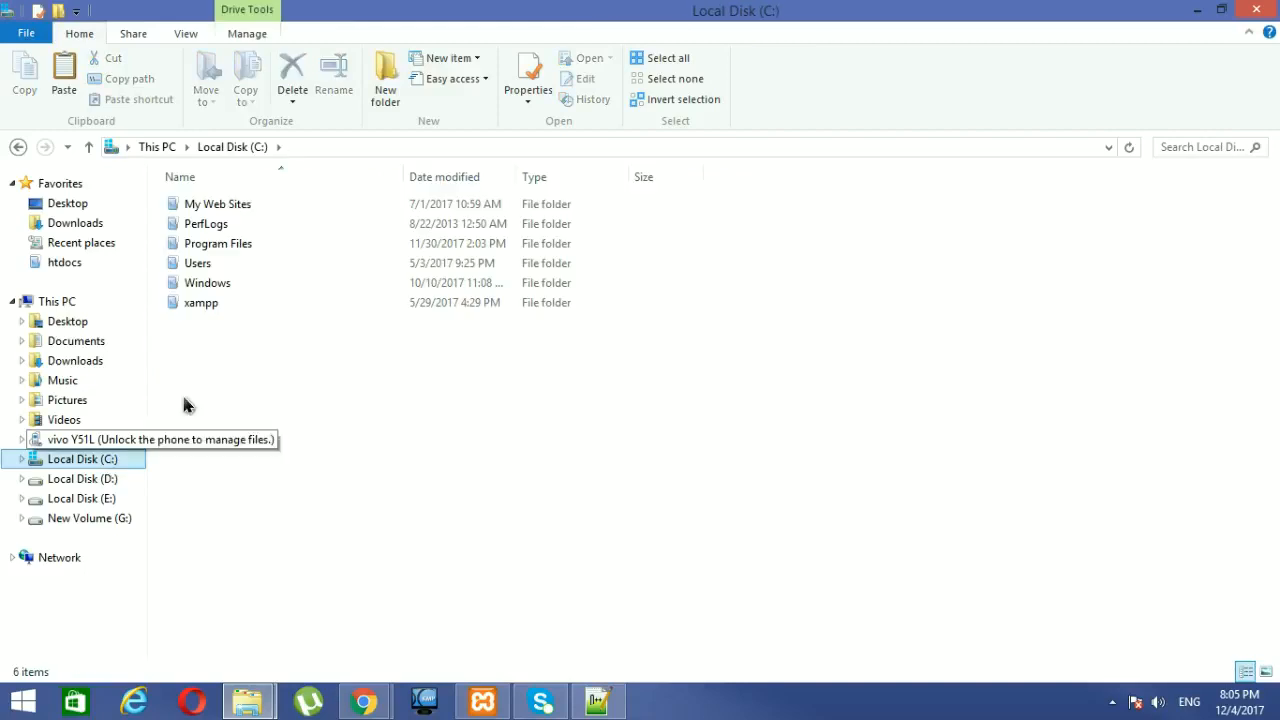
double_click(212, 302)
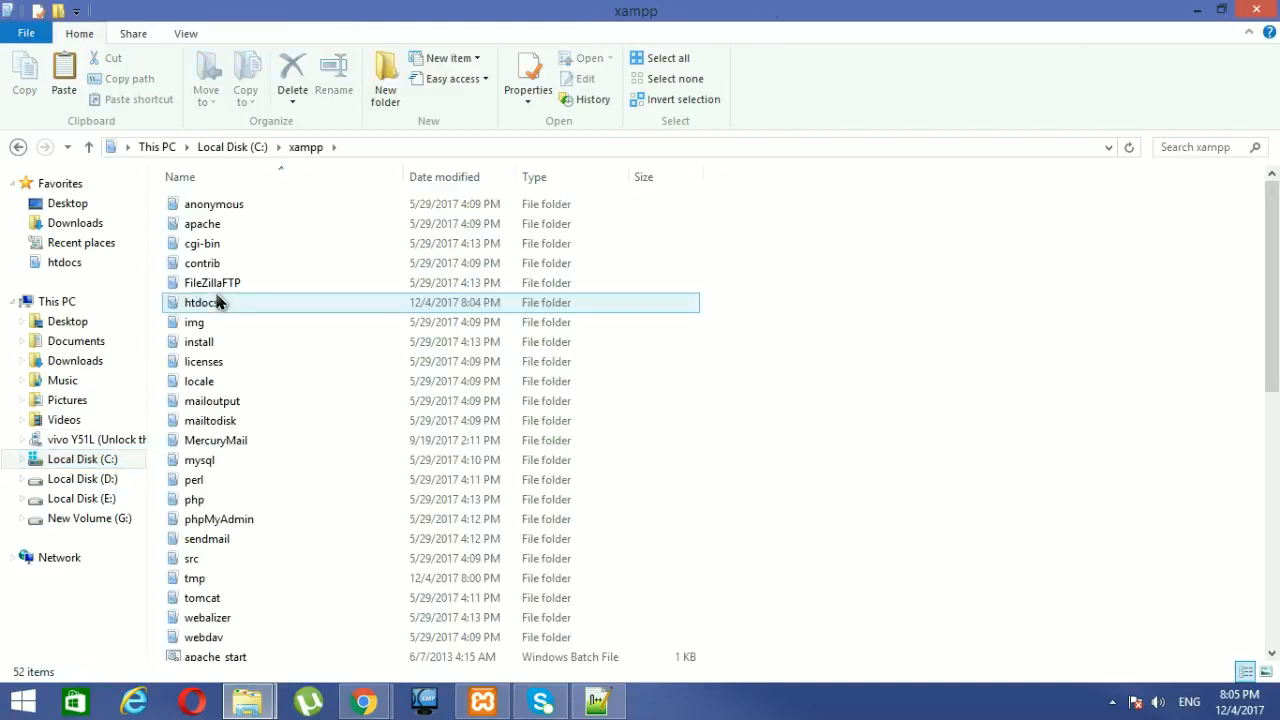
double_click(218, 302)
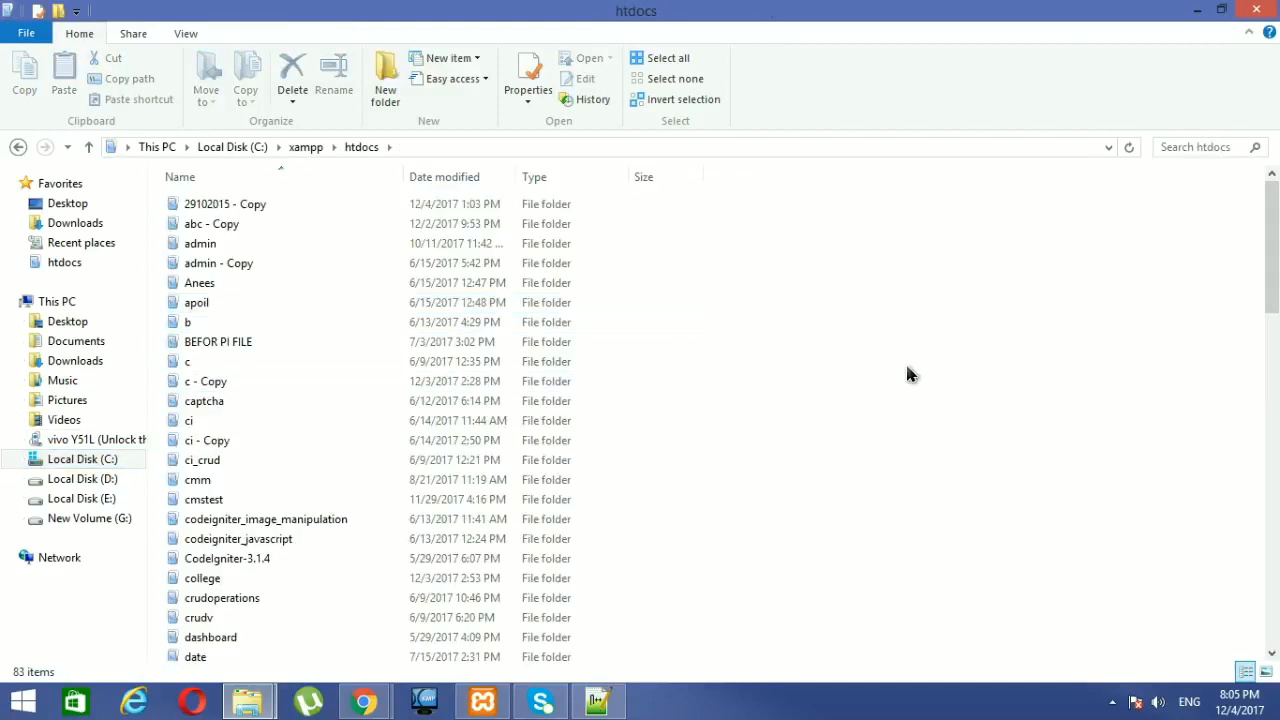
key(ctrl+v)
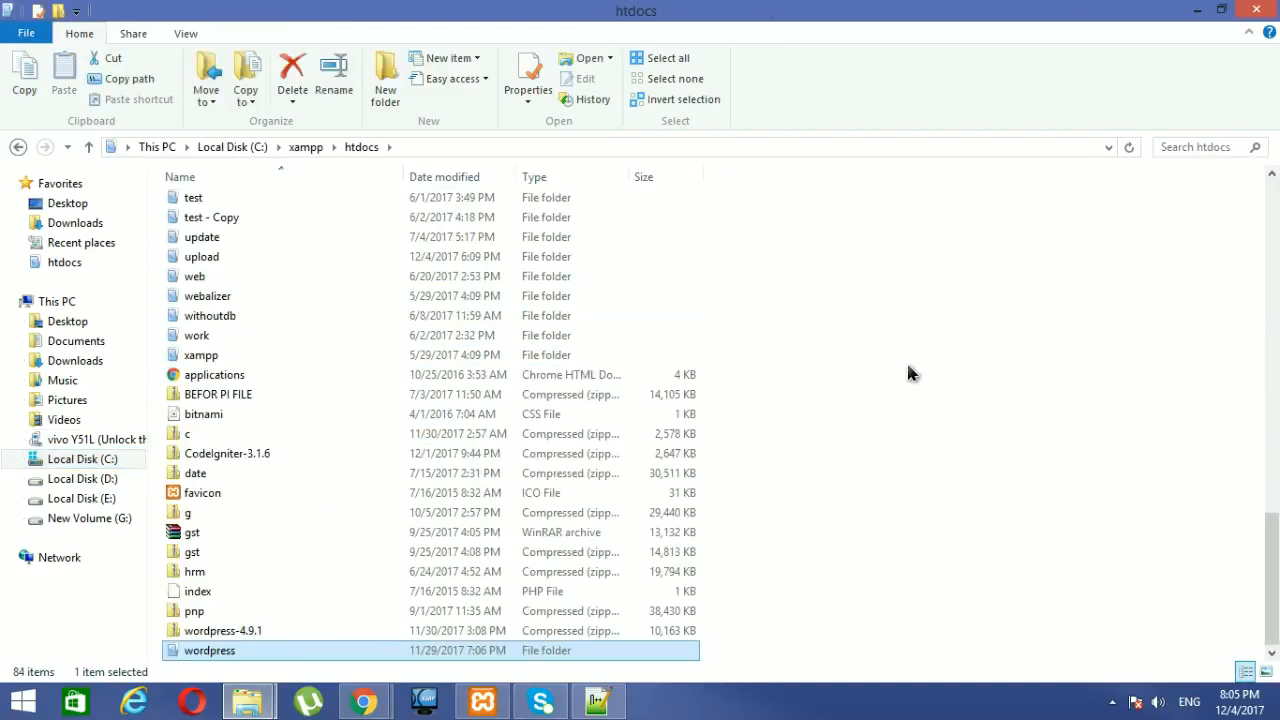
Step: Delete the old wordpress-4.9.1 zip from htdocs and return to the browser
click(273, 631)
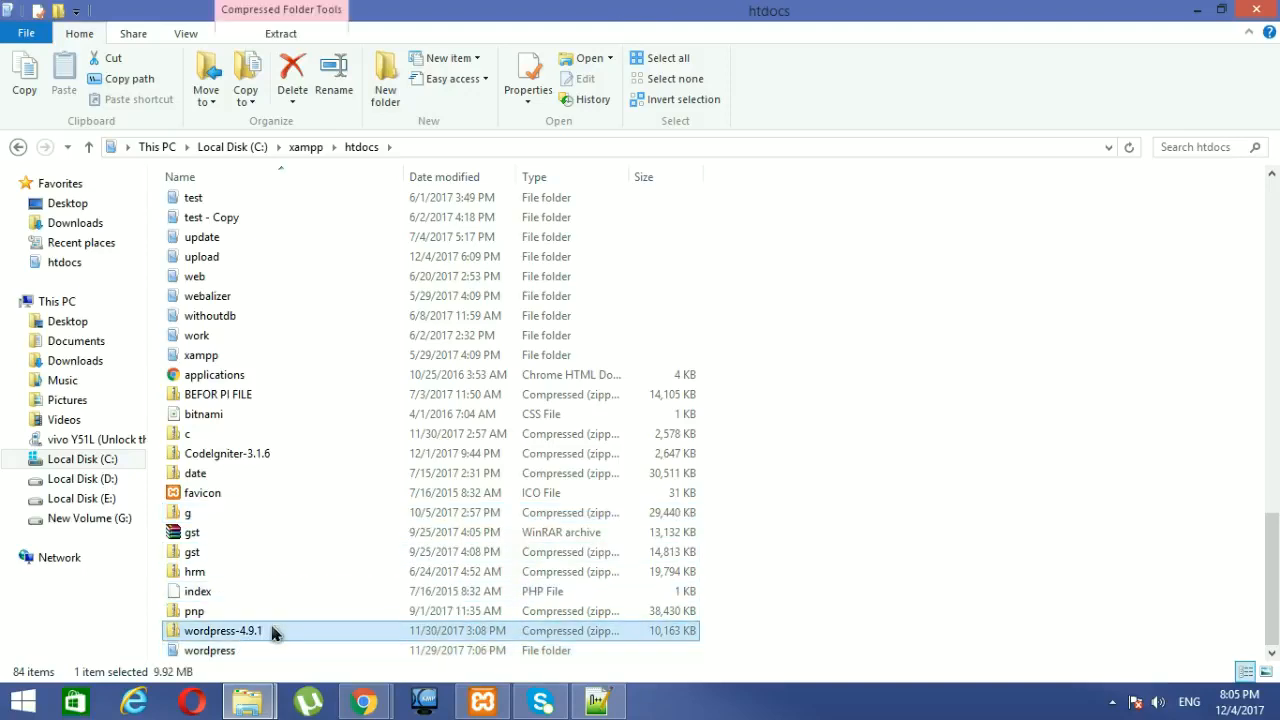
key(Delete)
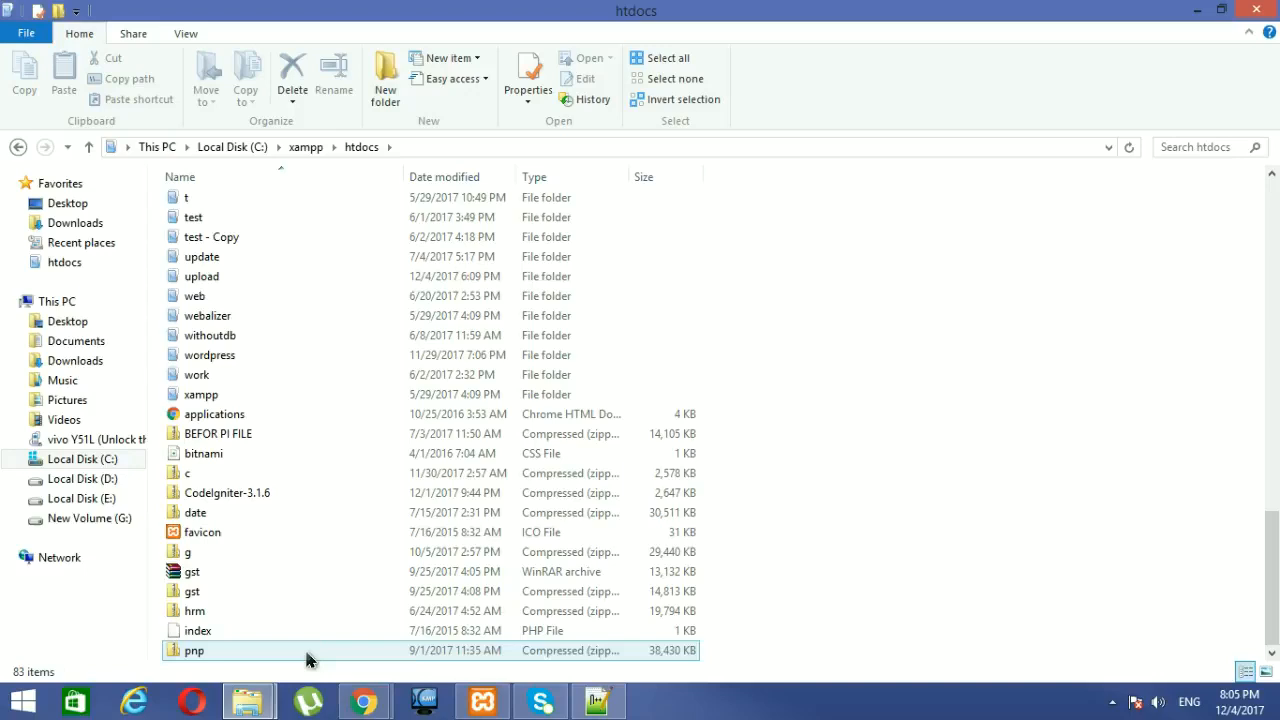
mouse_move(364, 701)
click(310, 622)
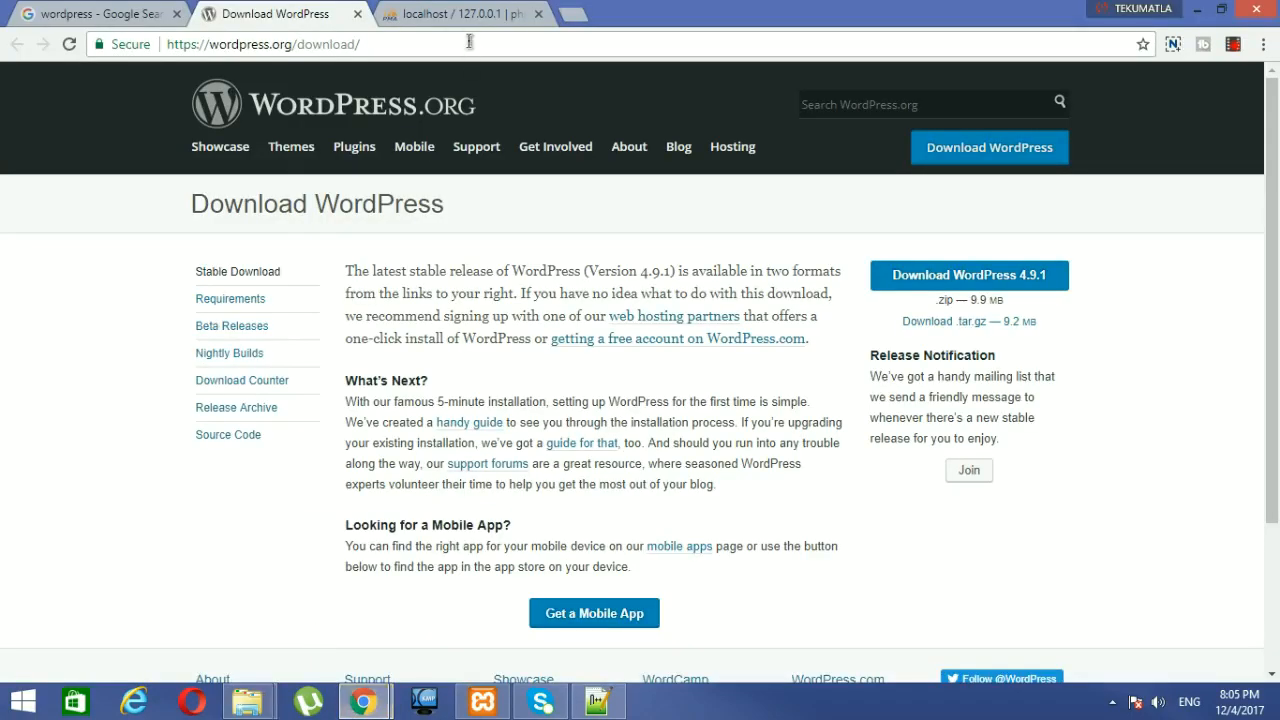
Step: Load localhost/wordpress in a new tab, keep English (United States), and proceed to database setup
click(572, 18)
text(localhost/phpmyadmin)
key(BackSpace)
key(BackSpace)
key(BackSpace)
key(BackSpace)
key(BackSpace)
key(BackSpace)
key(BackSpace)
key(BackSpace)
key(BackSpace)
key(BackSpace)
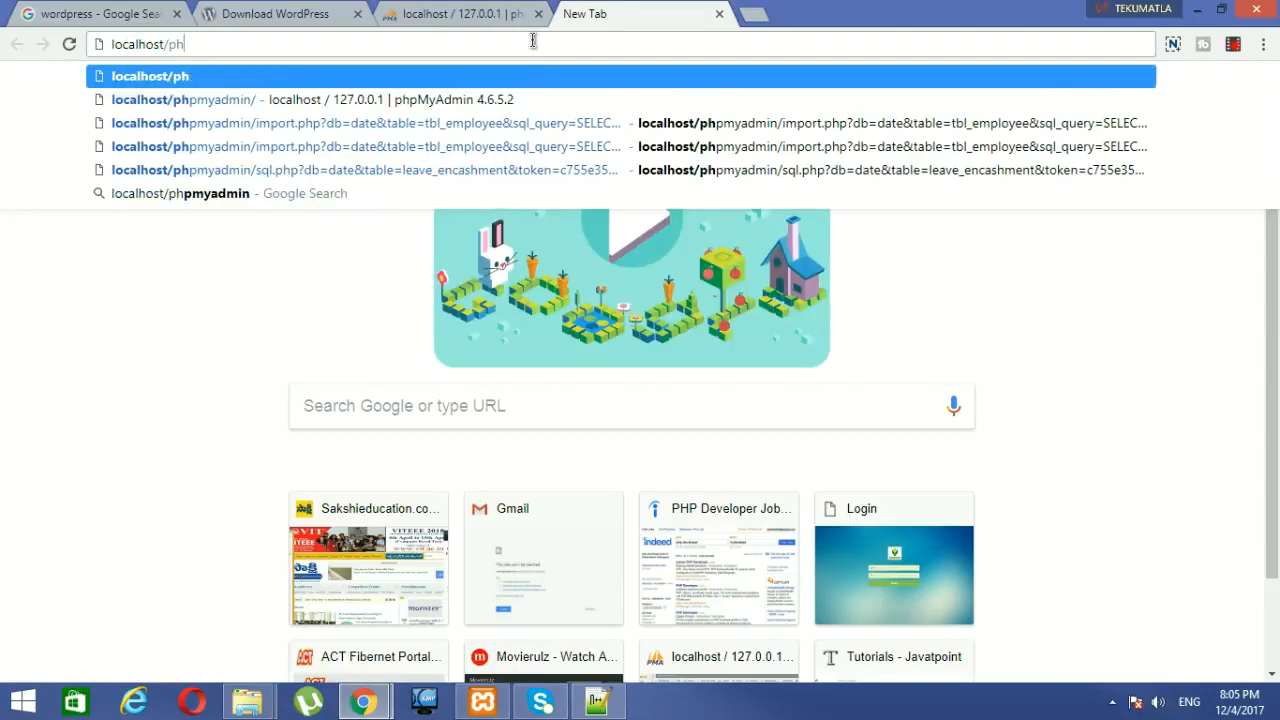
text(w)
key(Return)
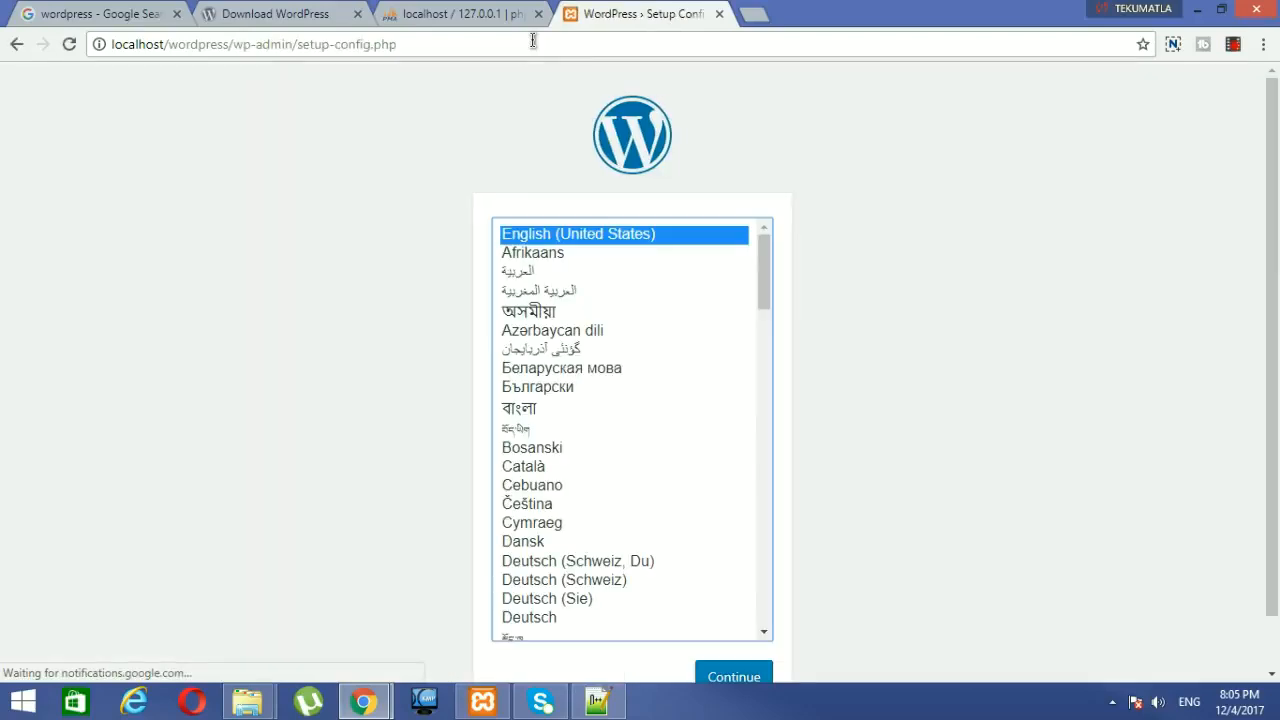
click(745, 680)
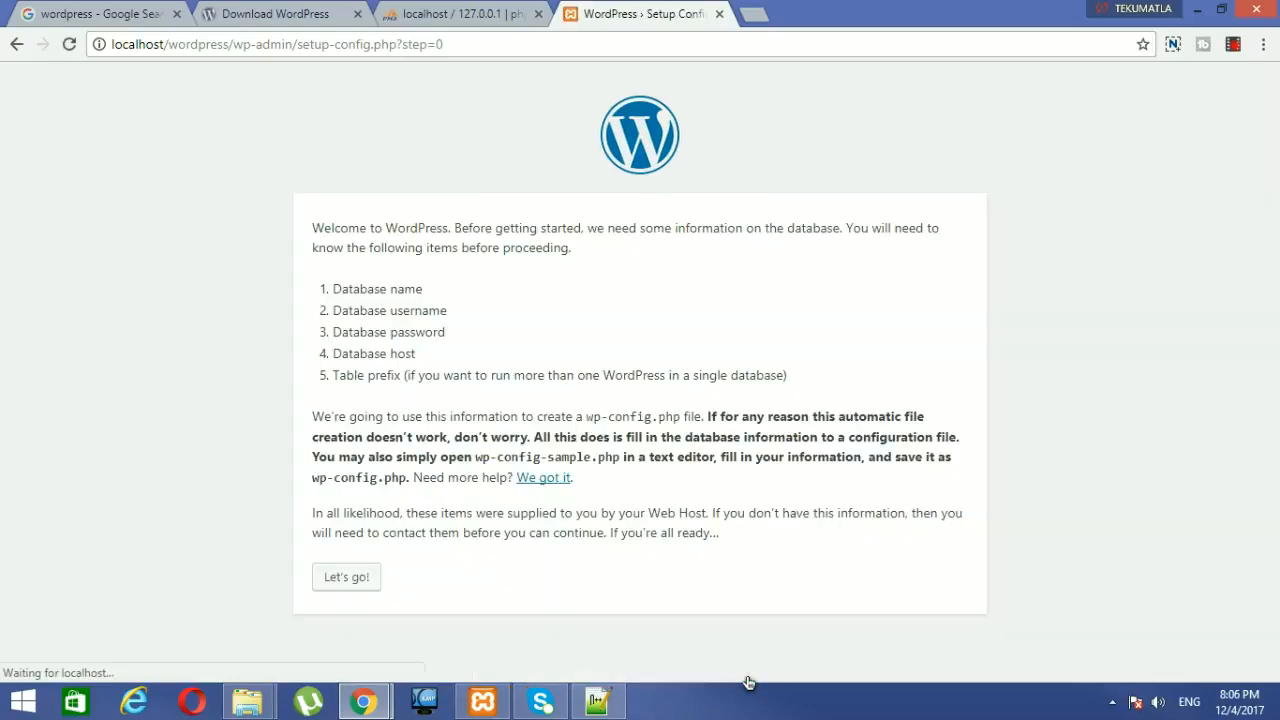
click(352, 576)
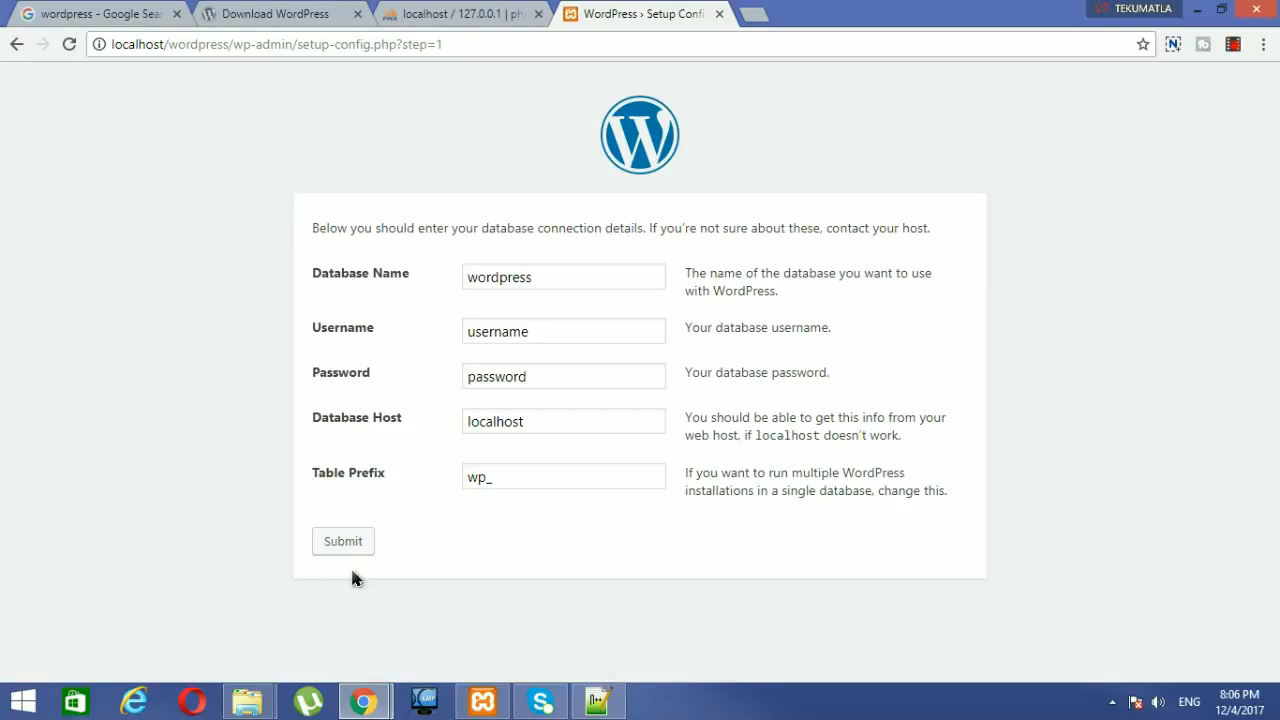
Step: Create the 'wordpress' database under Create database in phpMyAdmin, then return to the setup tab
click(461, 25)
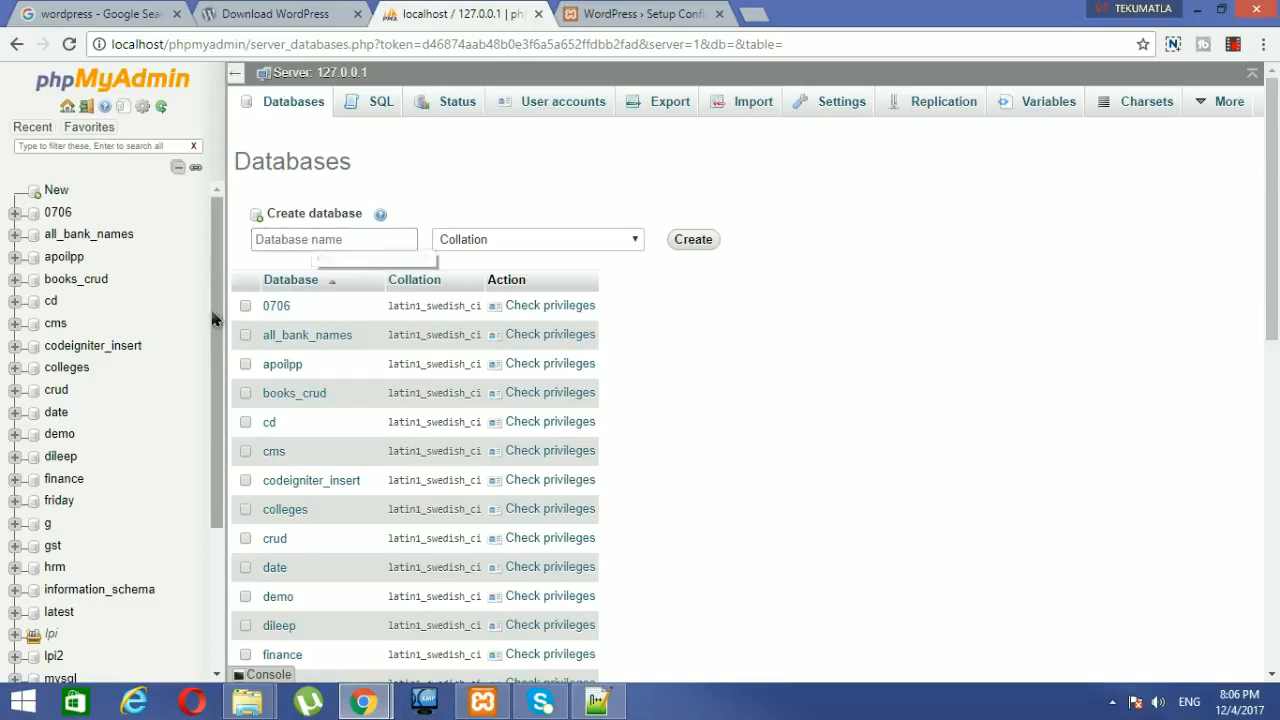
scroll(212, 371, down, 1)
drag(213, 368, 219, 465)
drag(356, 214, 353, 228)
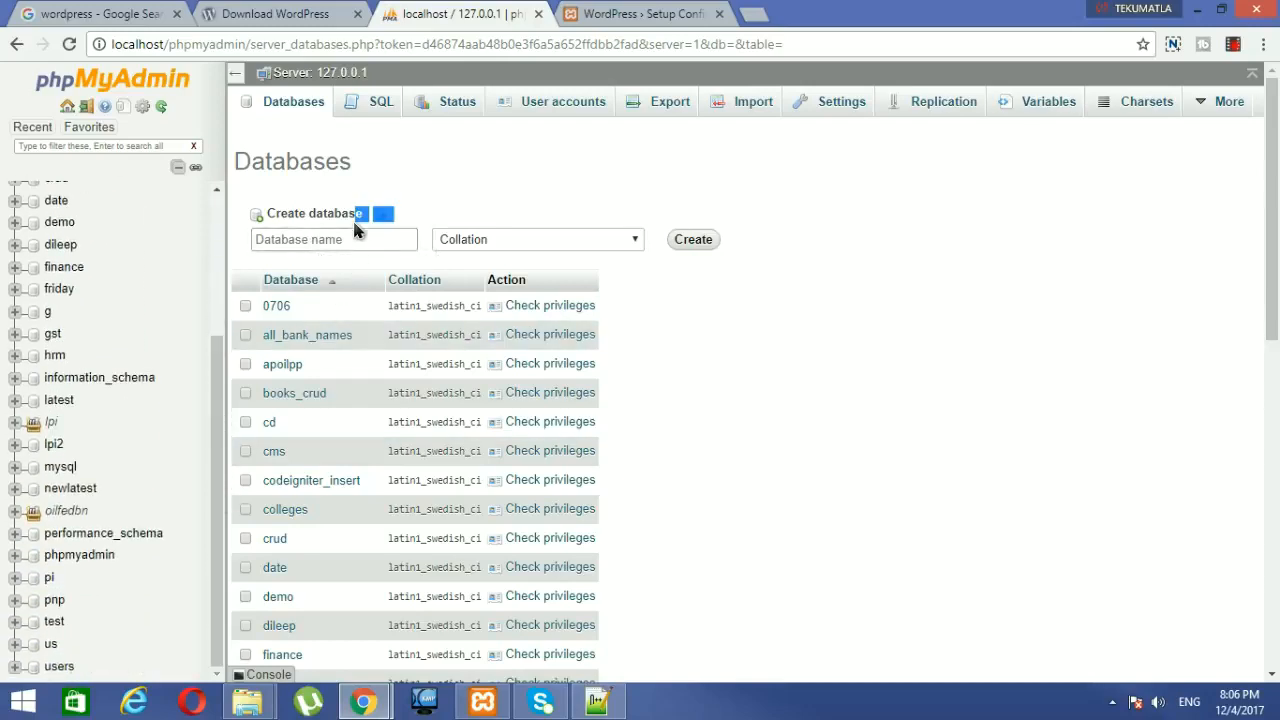
click(354, 236)
text(w)
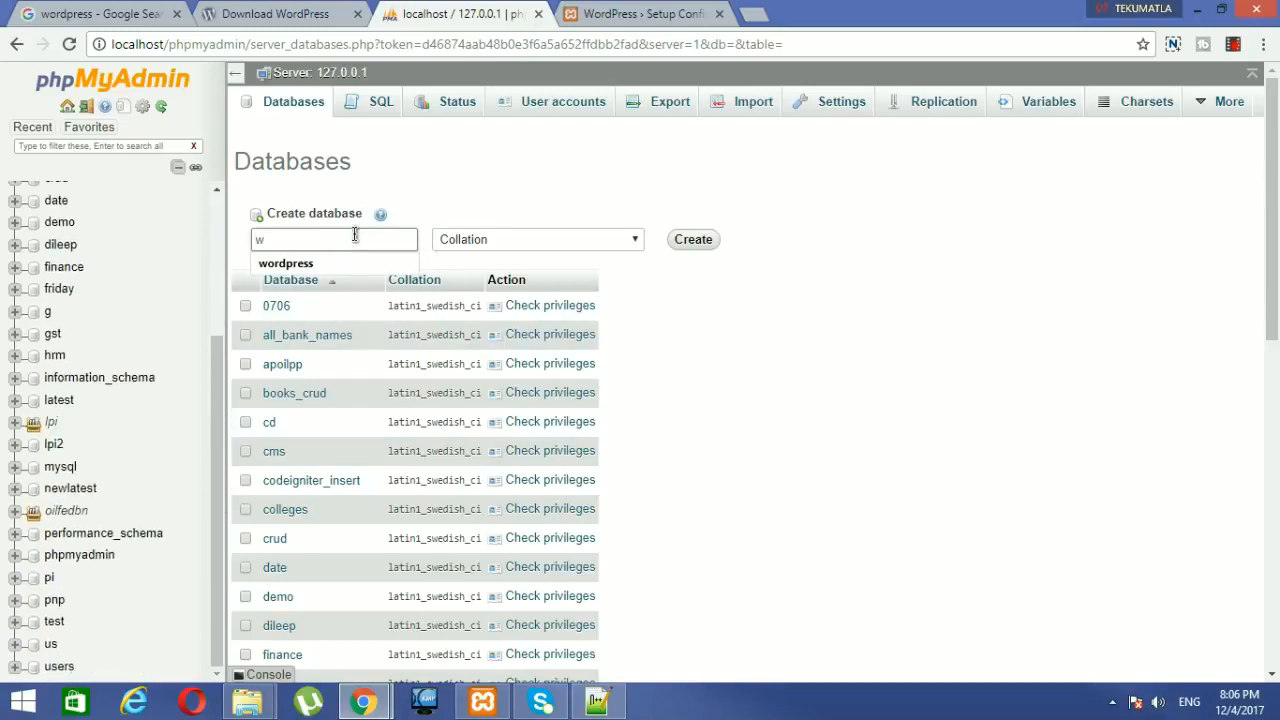
click(300, 264)
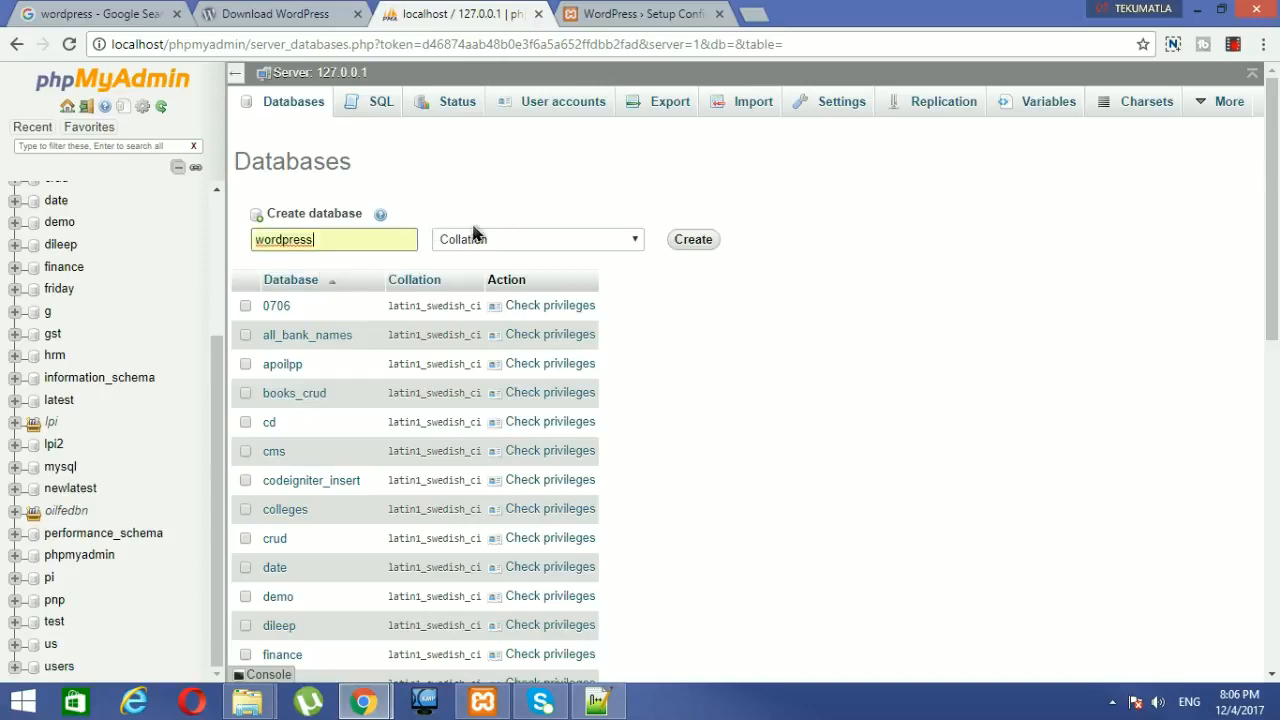
click(620, 240)
click(691, 243)
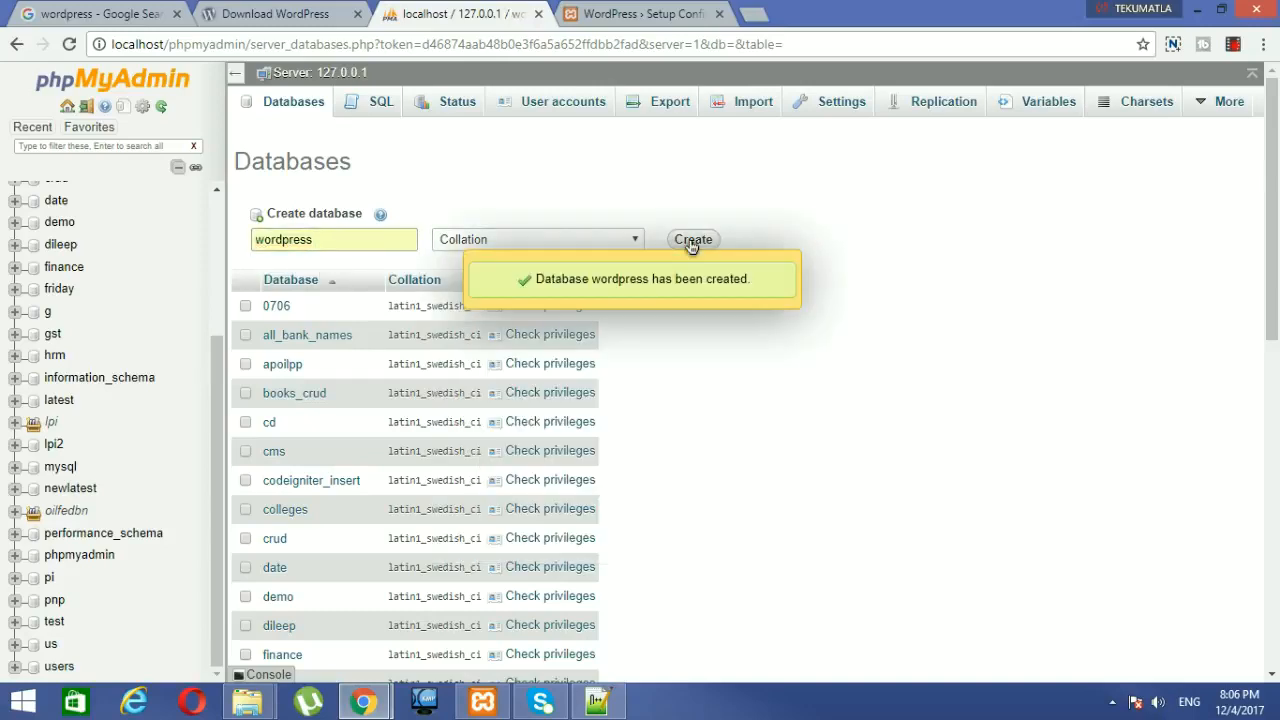
click(608, 16)
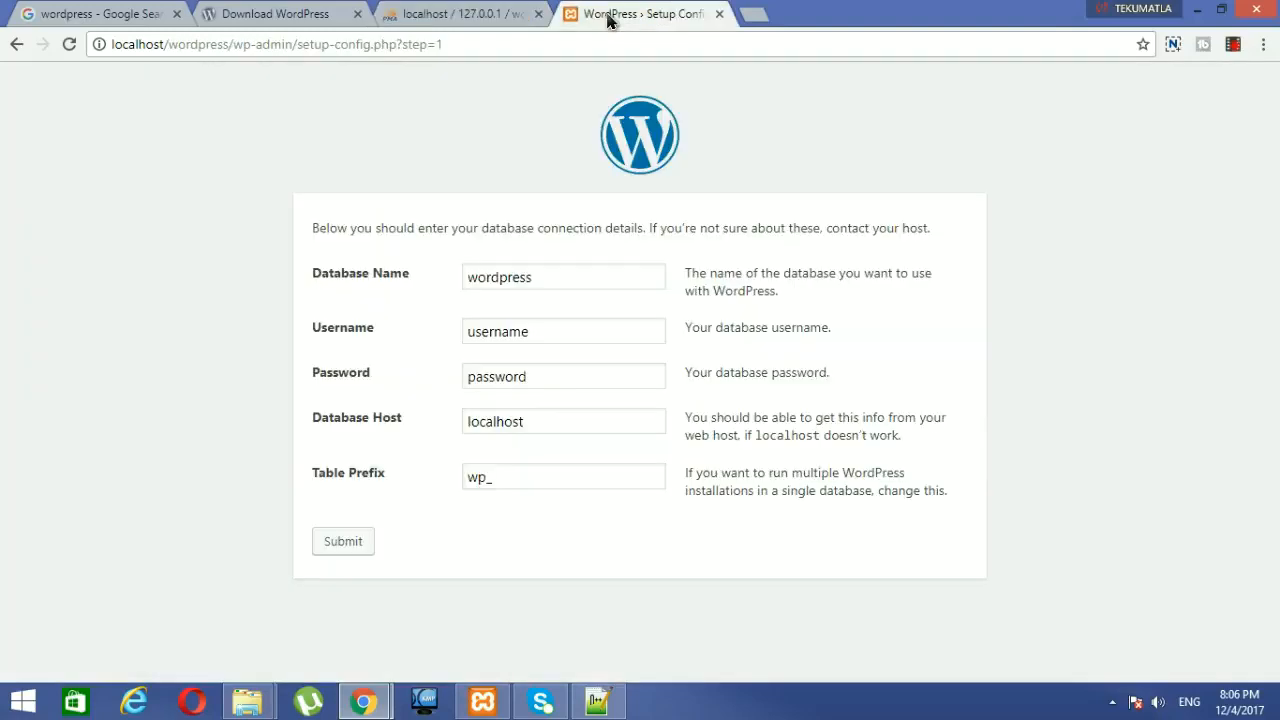
Step: Set the database username to root and leave the password empty
click(560, 329)
double_click(560, 330)
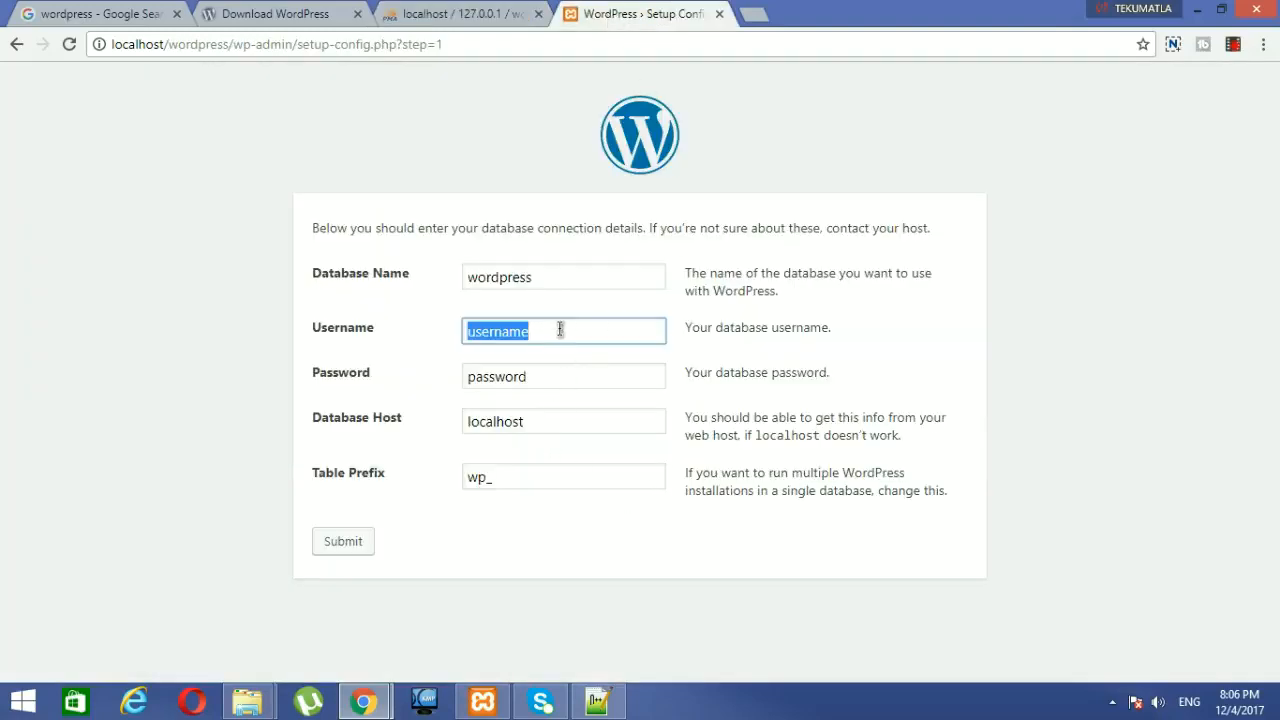
text(root)
double_click(548, 378)
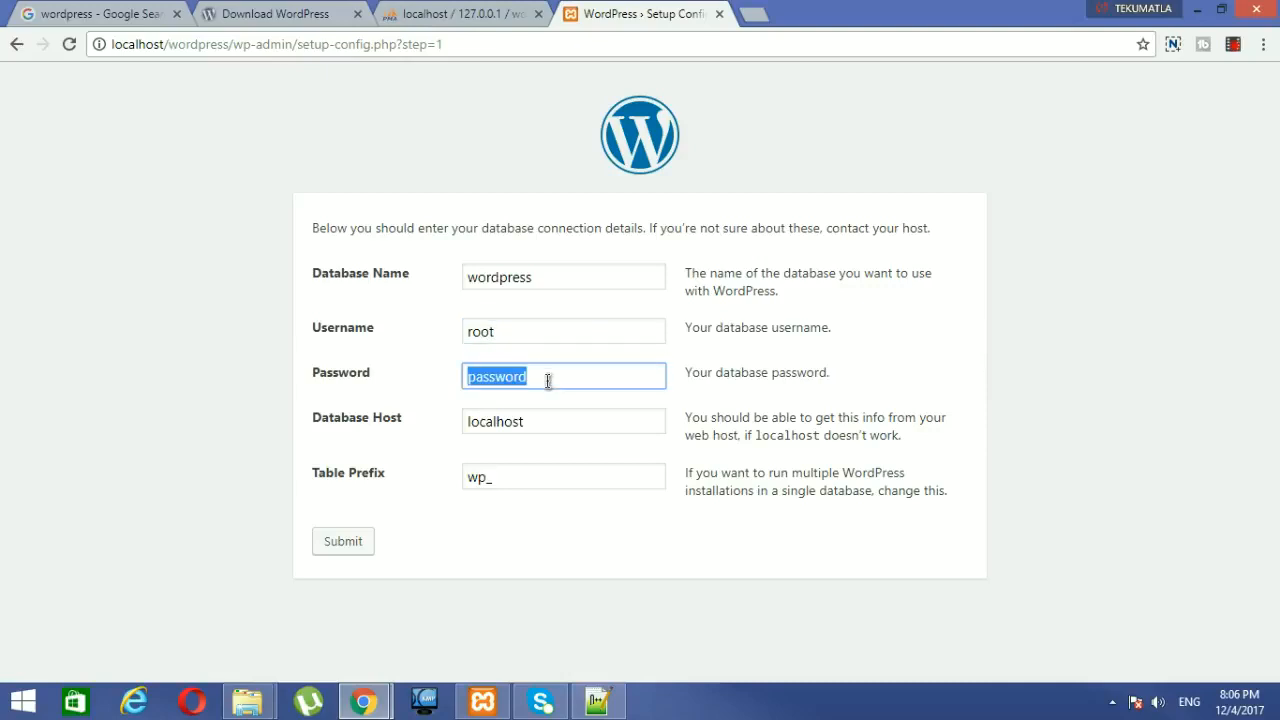
key(BackSpace)
click(453, 457)
Step: Review the Database Host localhost and the wp_ table prefix, leaving both unchanged
double_click(516, 423)
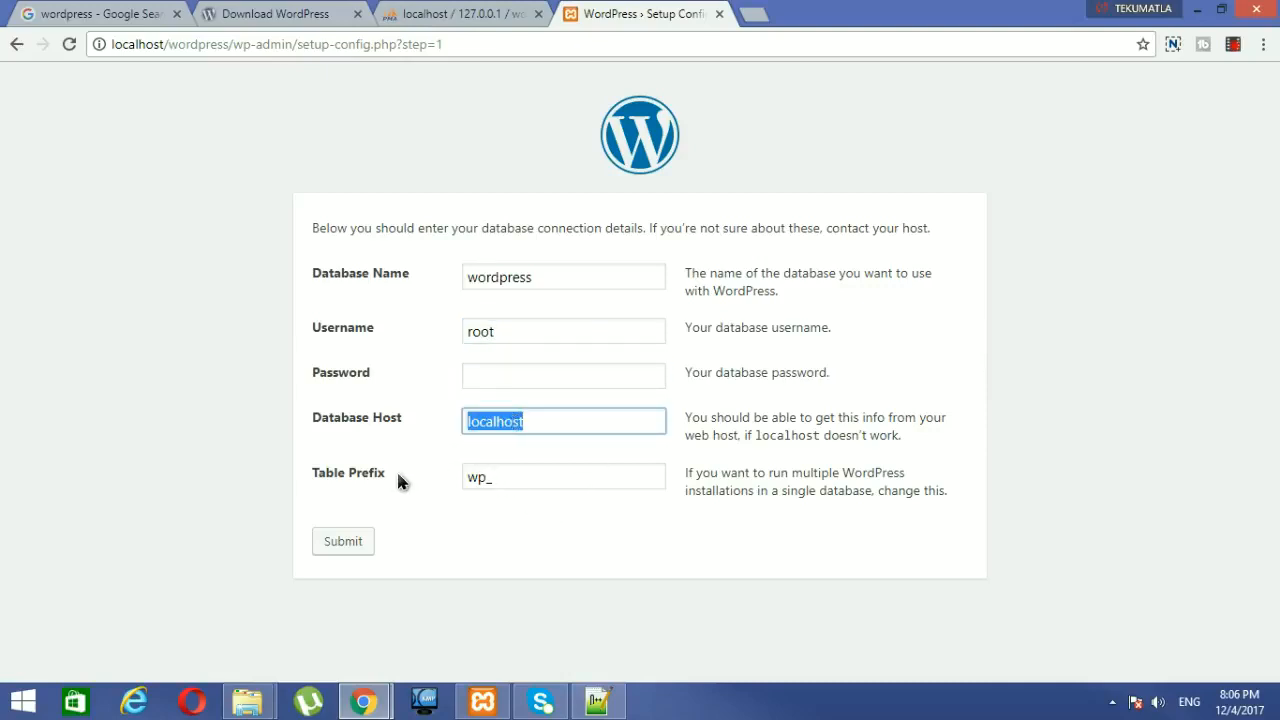
double_click(495, 479)
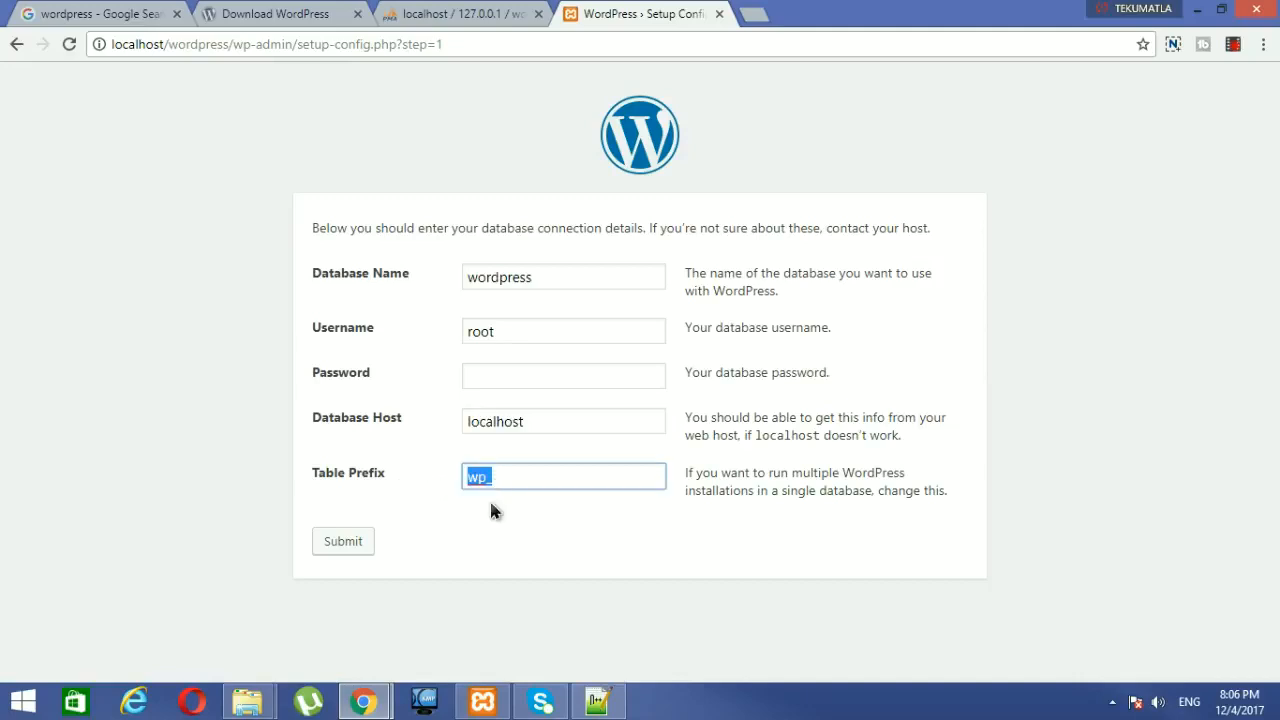
click(484, 507)
double_click(484, 480)
click(498, 479)
drag(484, 480, 470, 485)
click(468, 504)
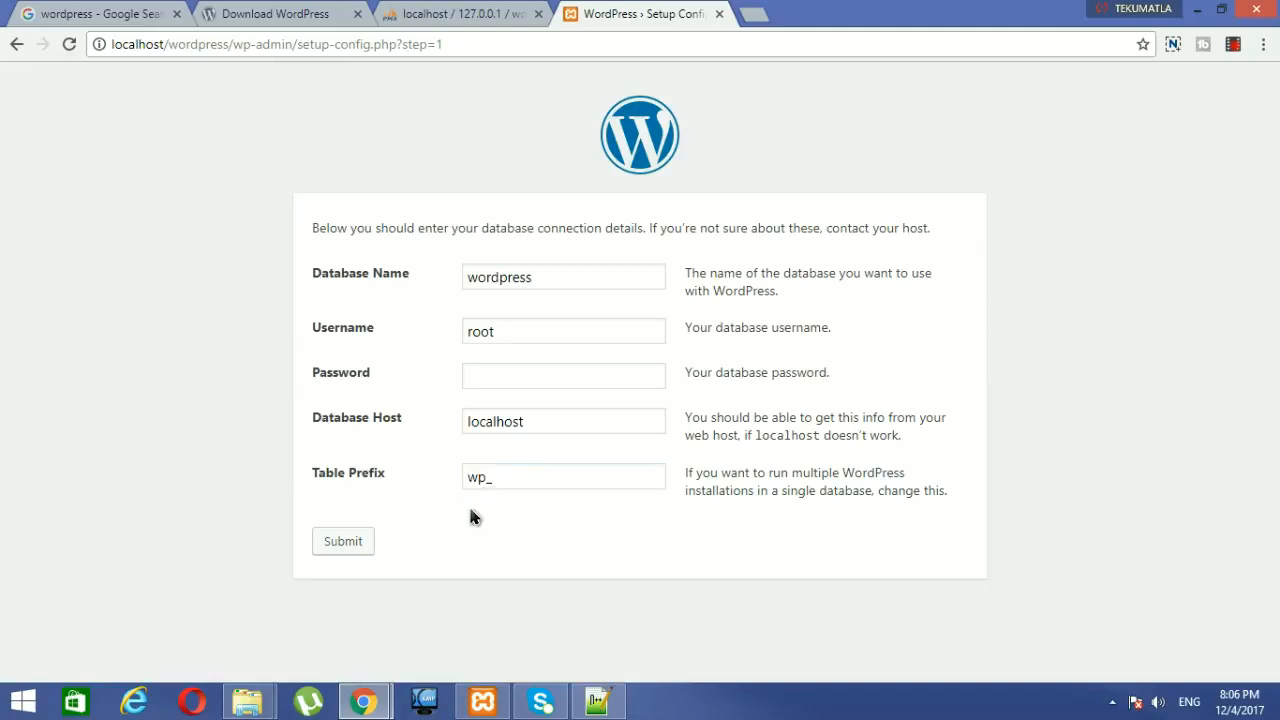
drag(486, 478, 468, 478)
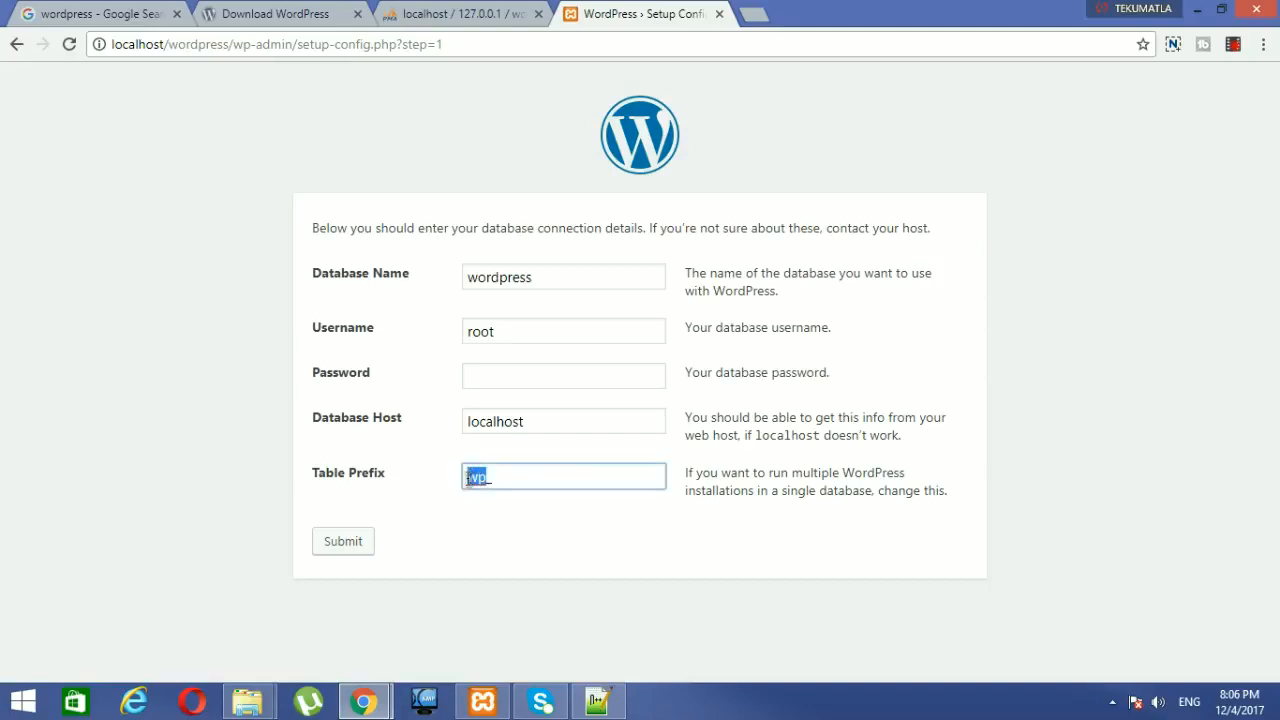
click(493, 477)
Step: Confirm the Database Name 'wordpress' against phpMyAdmin and submit the connection details
click(488, 15)
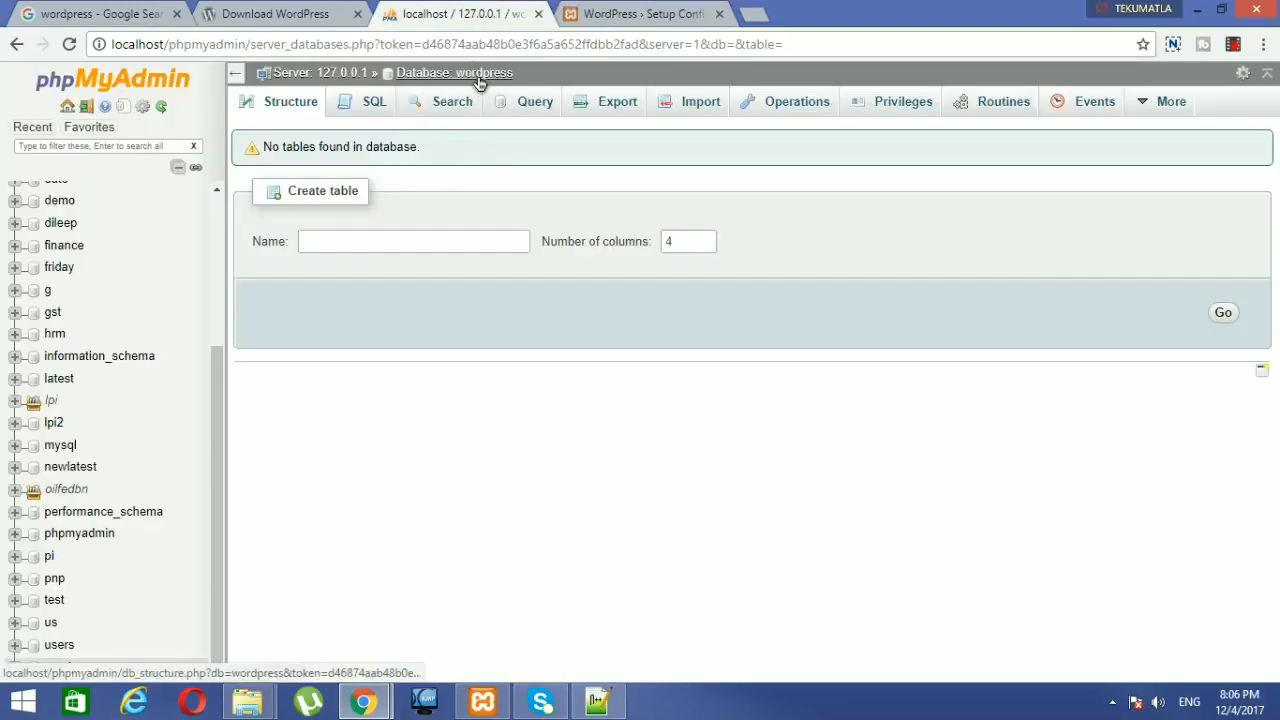
scroll(222, 231, up, 3)
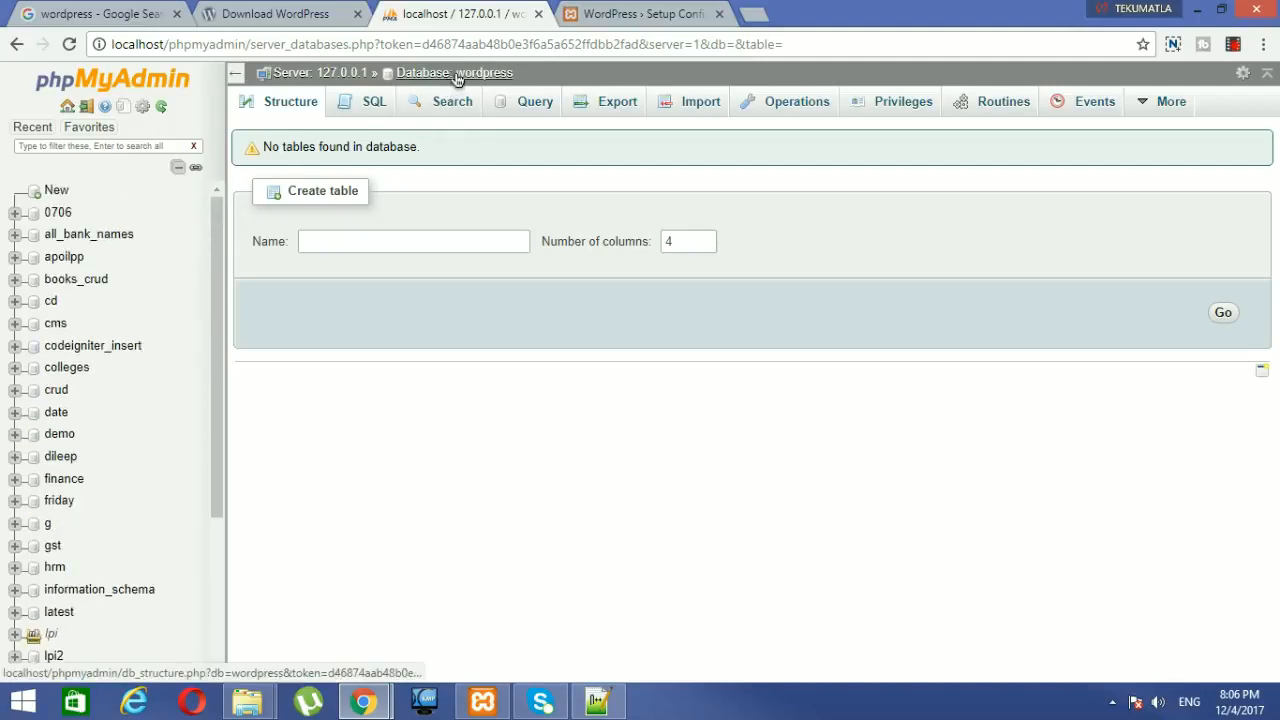
click(615, 14)
click(521, 277)
double_click(521, 277)
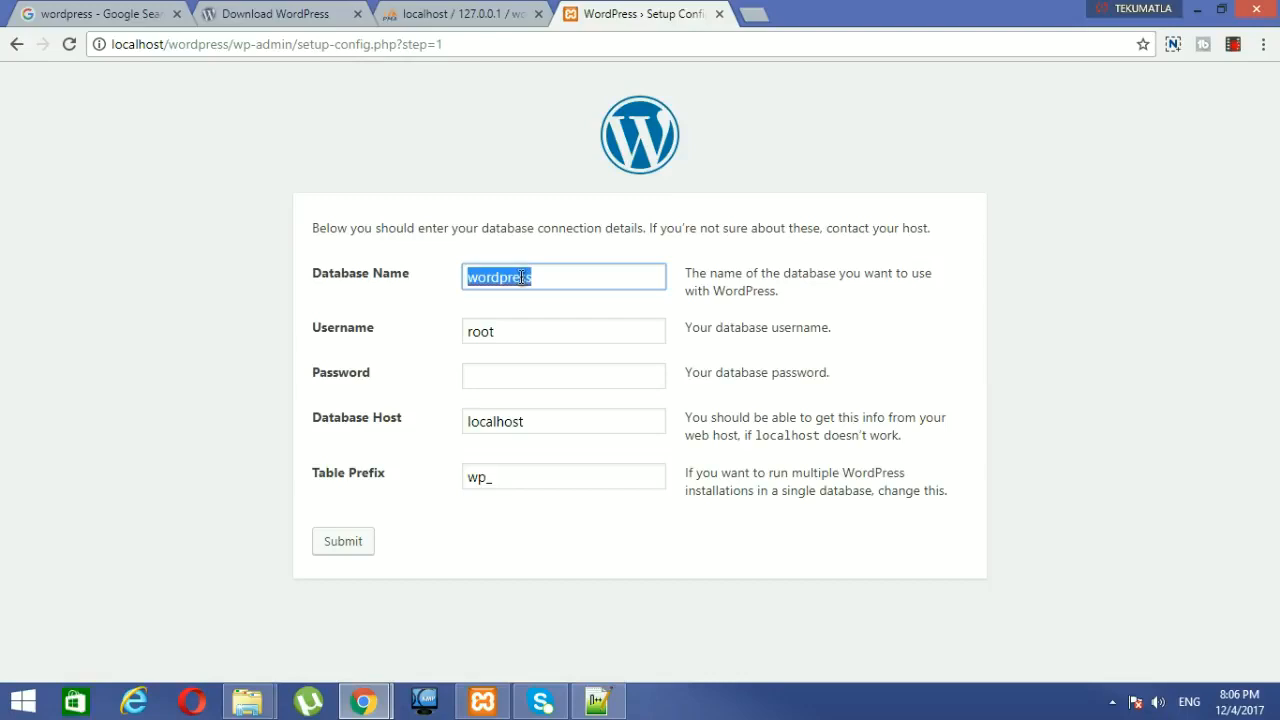
click(491, 10)
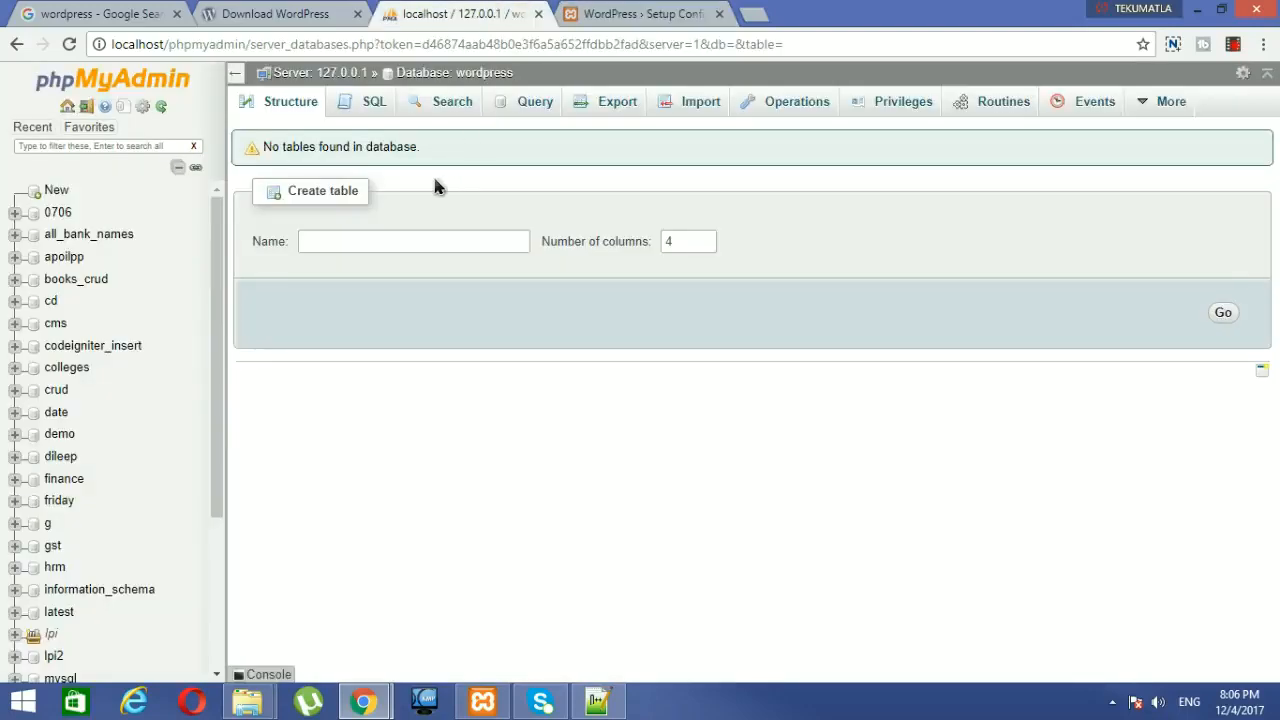
click(612, 8)
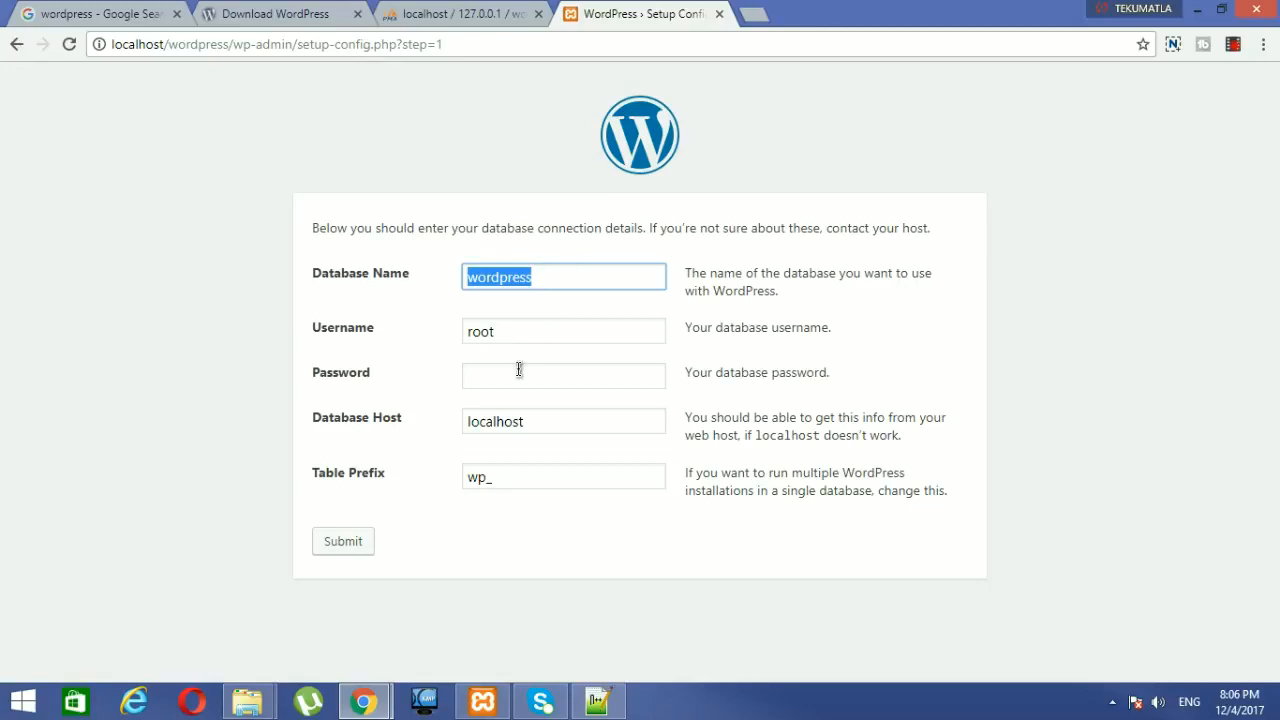
click(362, 543)
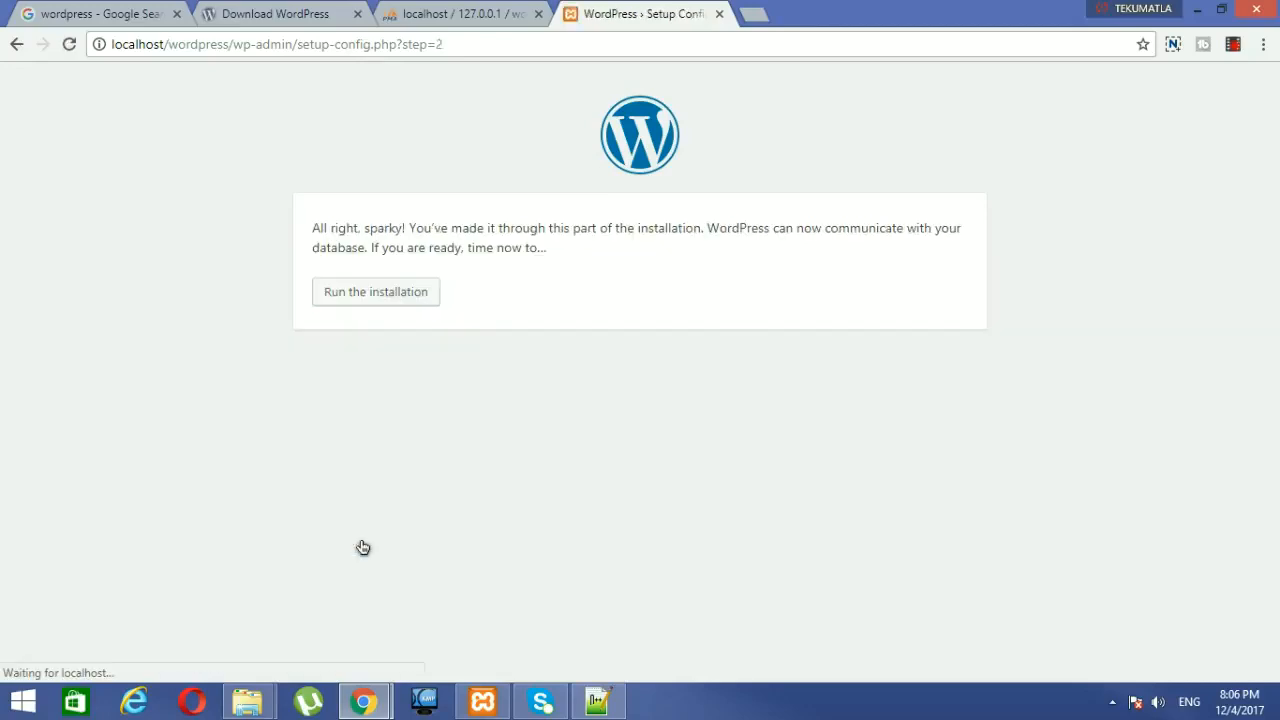
Step: Run the installation and enter site title 'wordpress first site', username admin, and a password
click(378, 304)
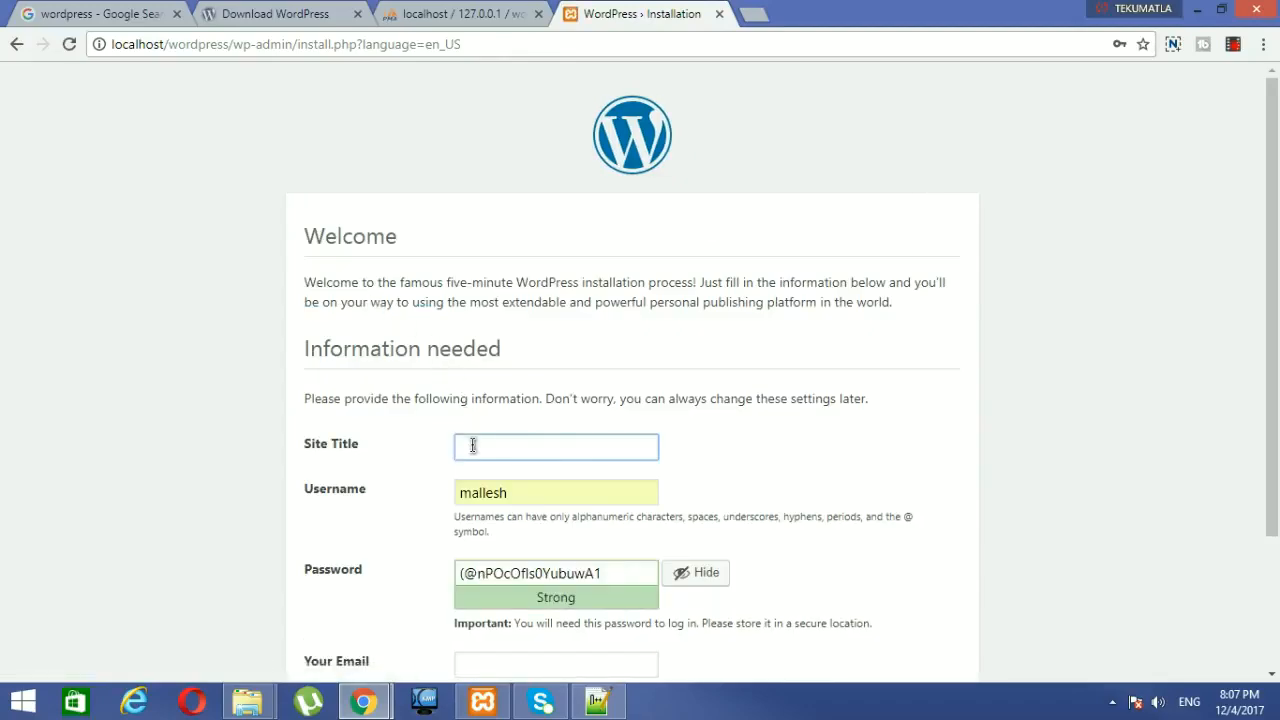
text(wor)
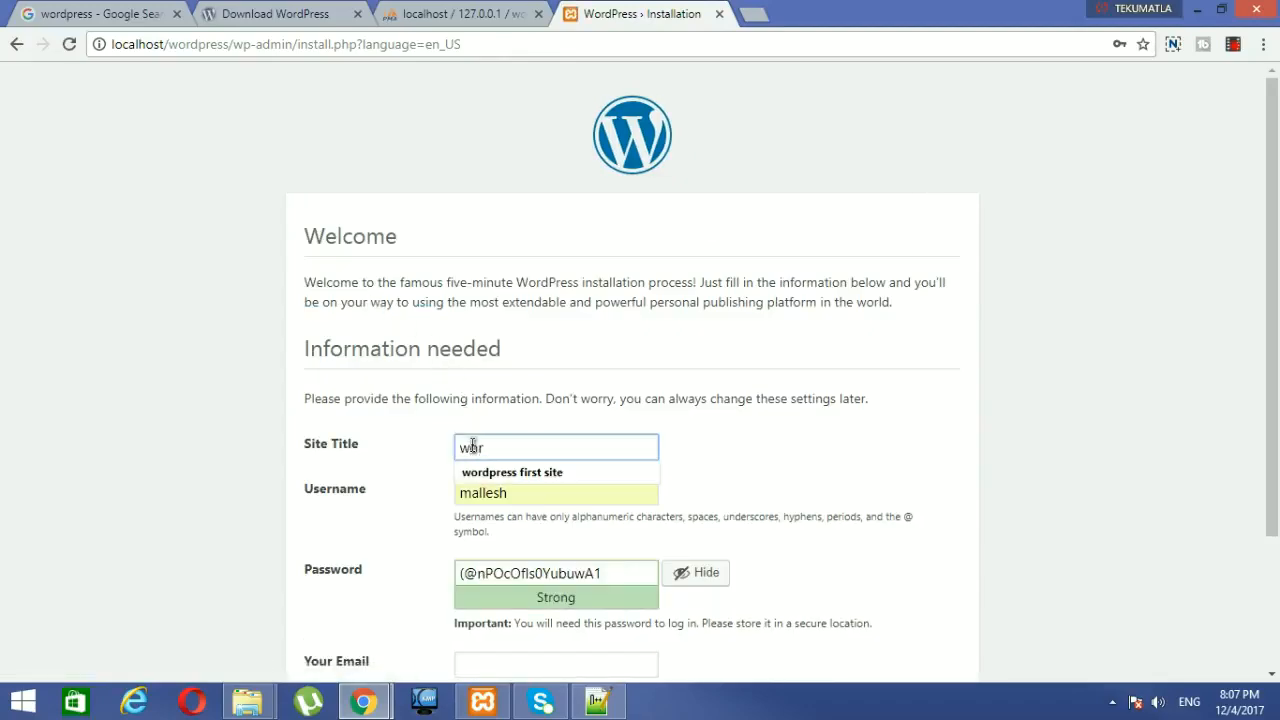
click(558, 472)
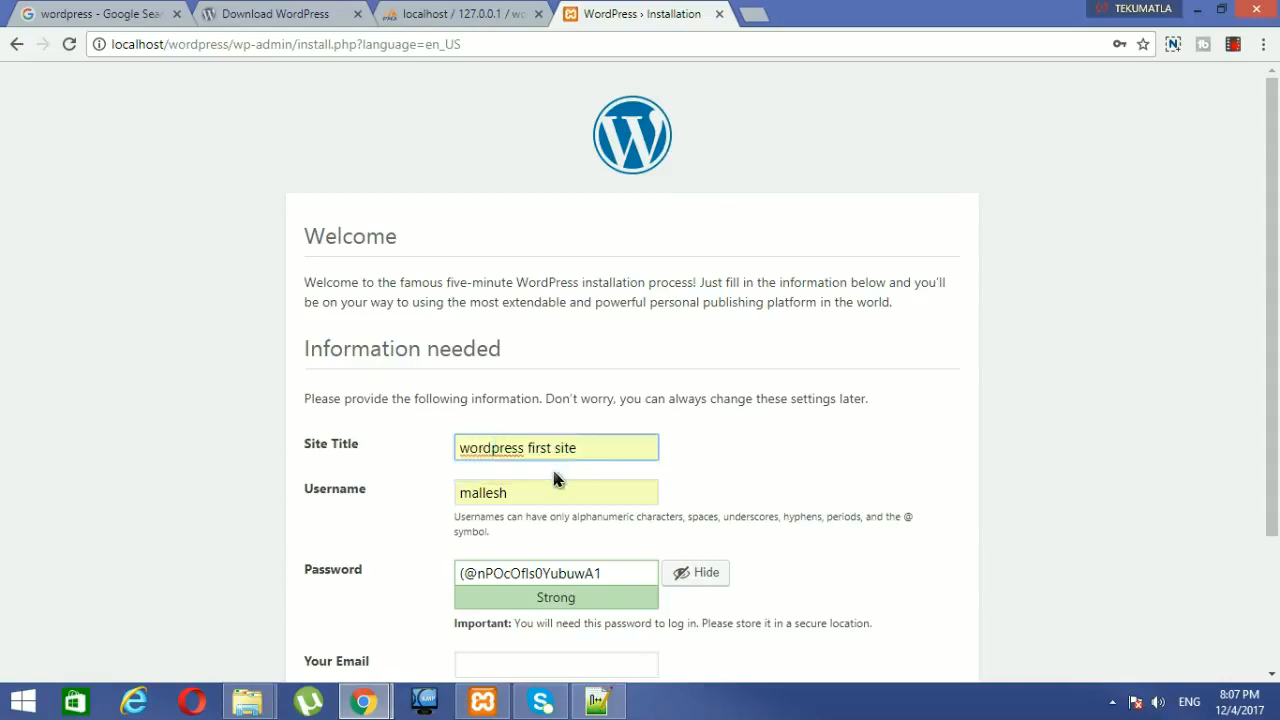
double_click(547, 490)
text(admin)
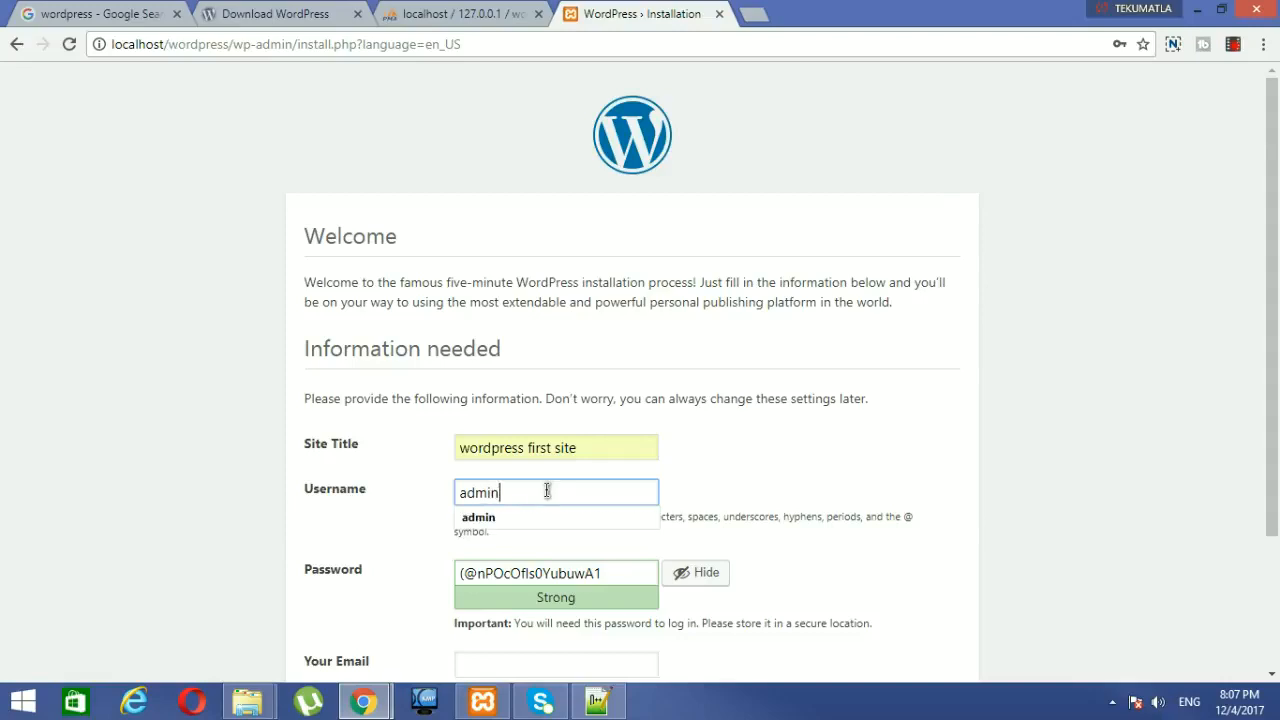
key(Tab)
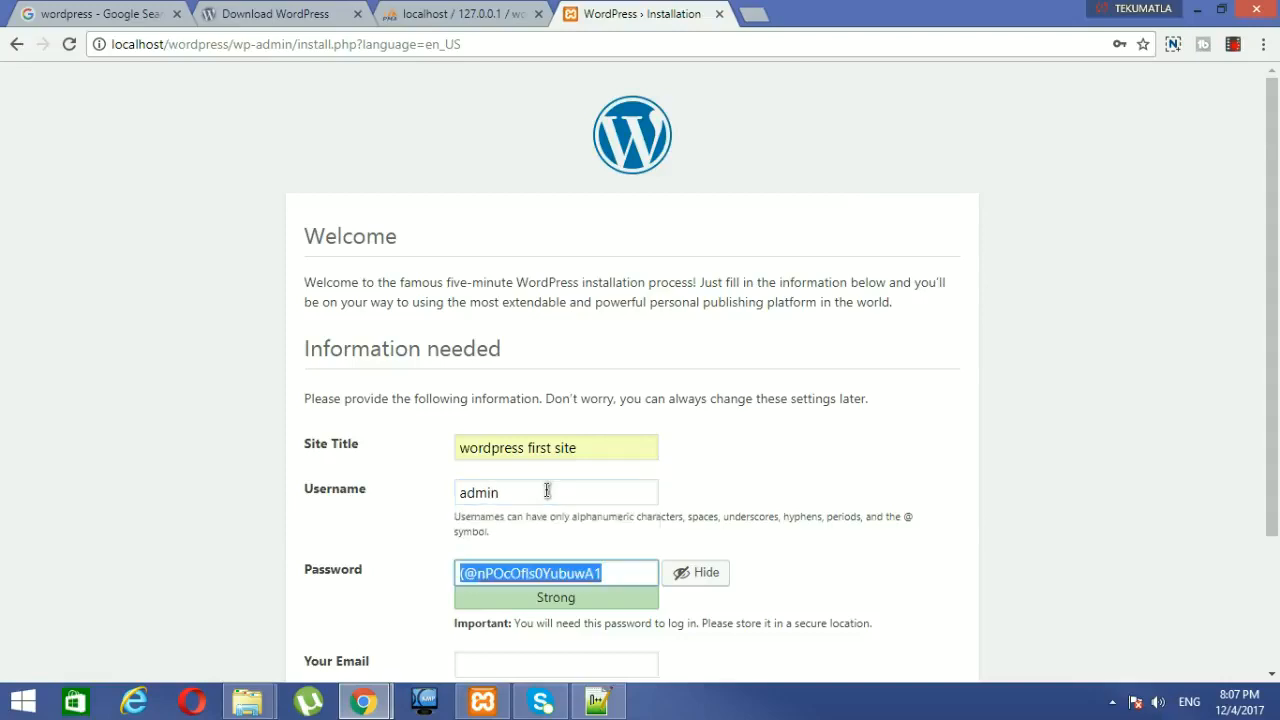
text(admin)
key(Tab)
Step: Confirm use of the weak password and fill in the administrator e-mail
scroll(704, 408, down, 2)
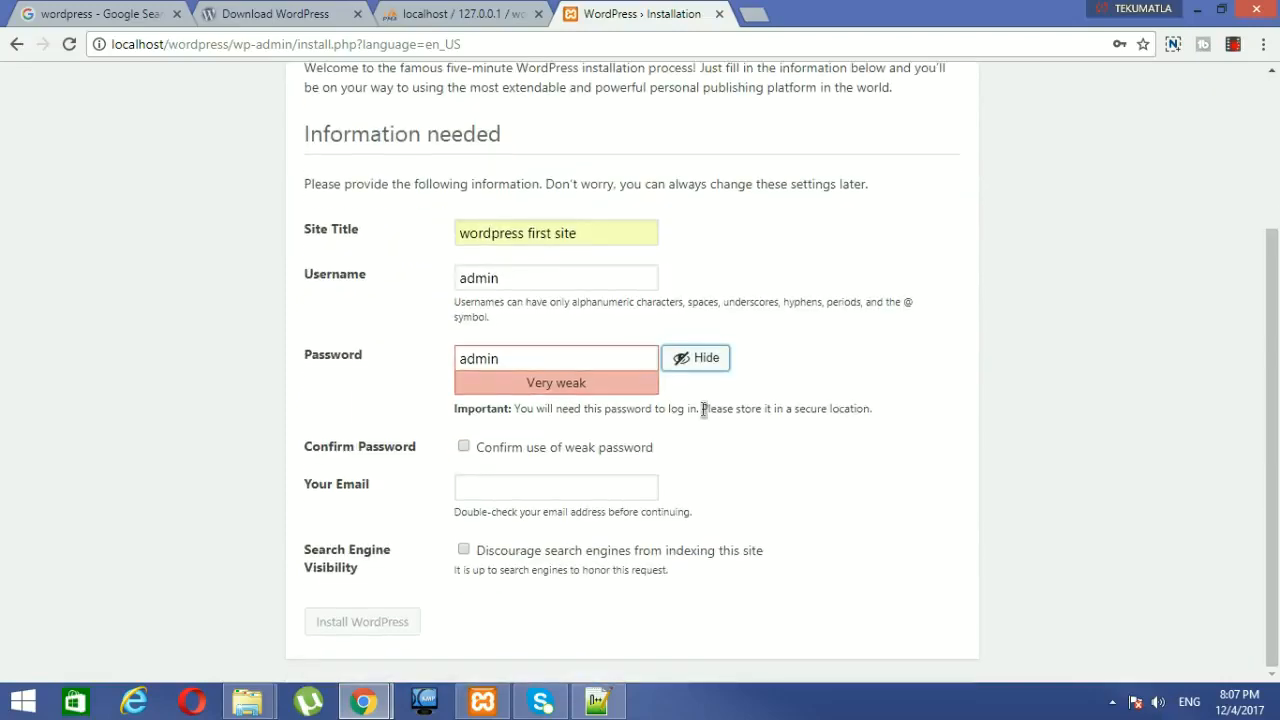
double_click(486, 278)
key(Right)
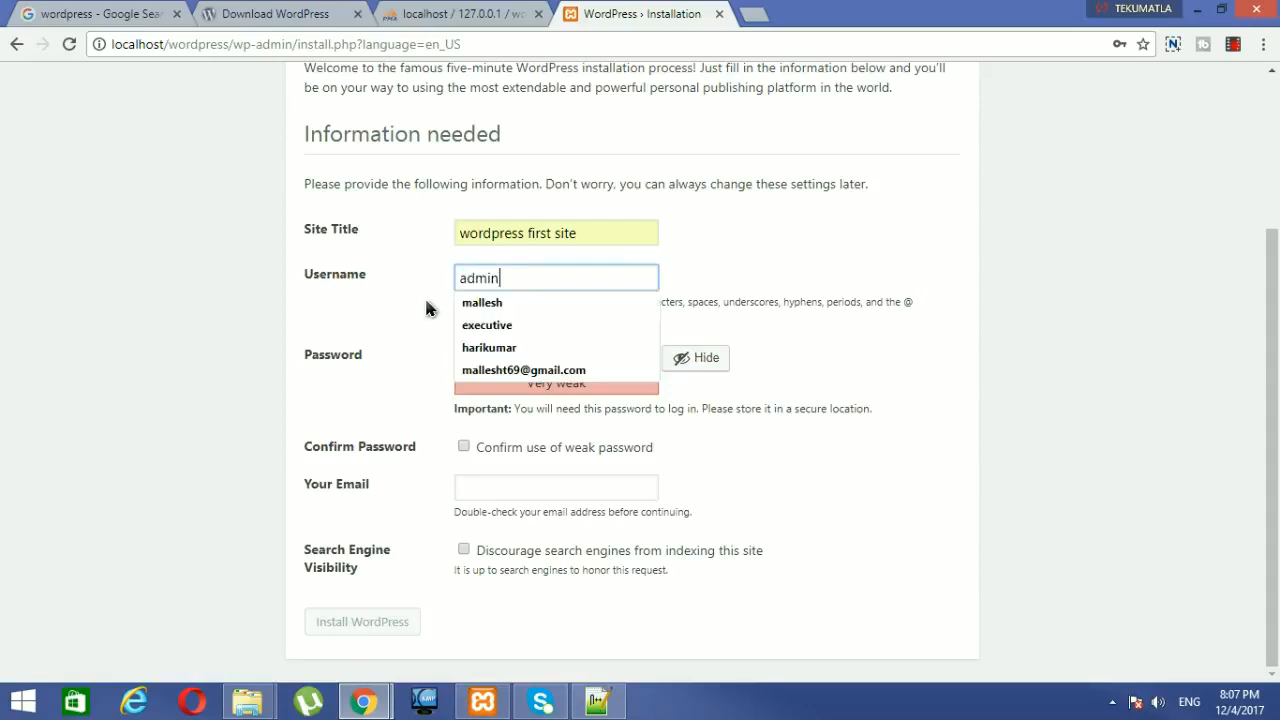
double_click(468, 358)
click(459, 448)
click(475, 480)
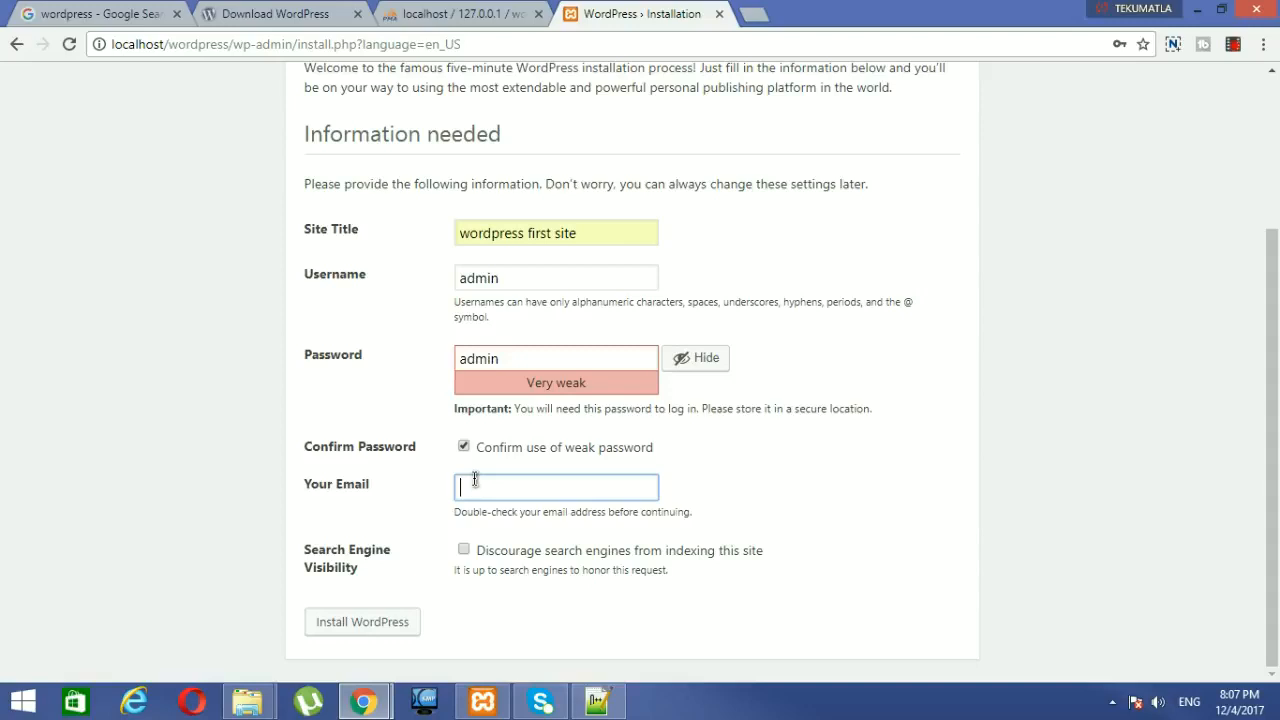
click(487, 510)
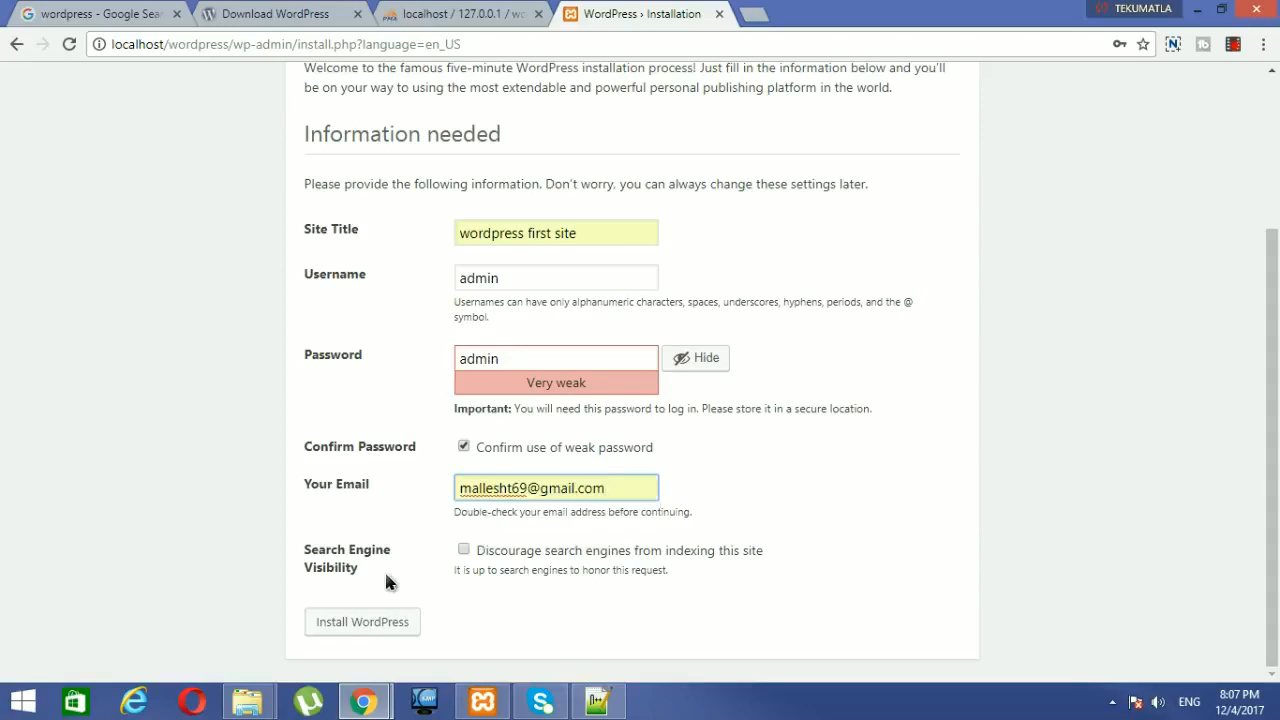
Step: Install WordPress and inspect the masked password on the Success! page
click(381, 625)
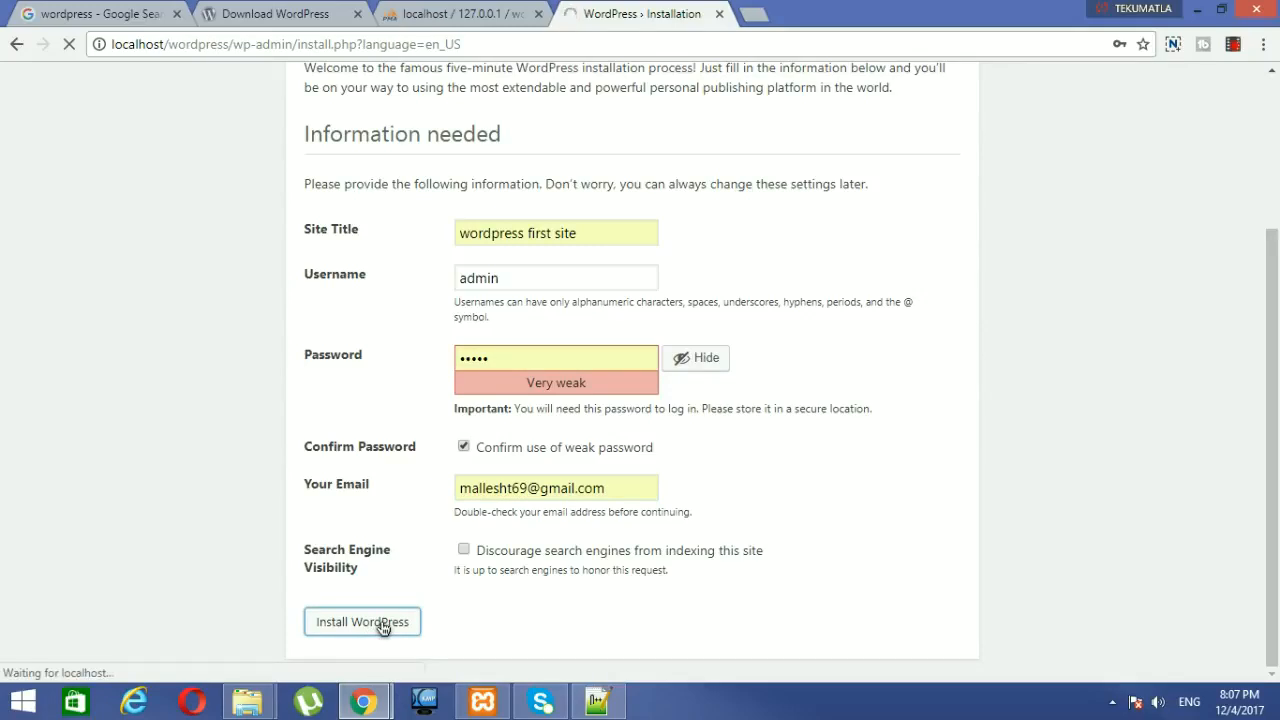
click(504, 280)
drag(505, 360, 457, 362)
drag(508, 281, 456, 284)
drag(500, 356, 431, 366)
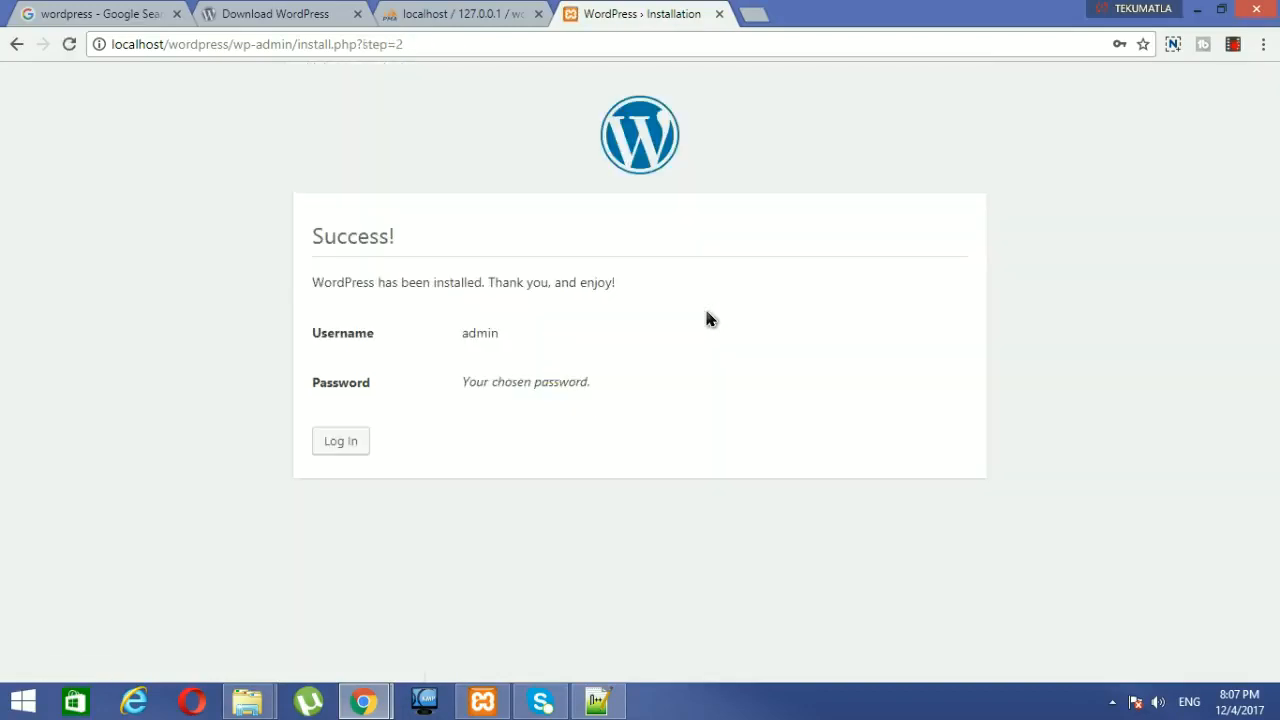
Step: Log in with username admin and the site password
click(347, 441)
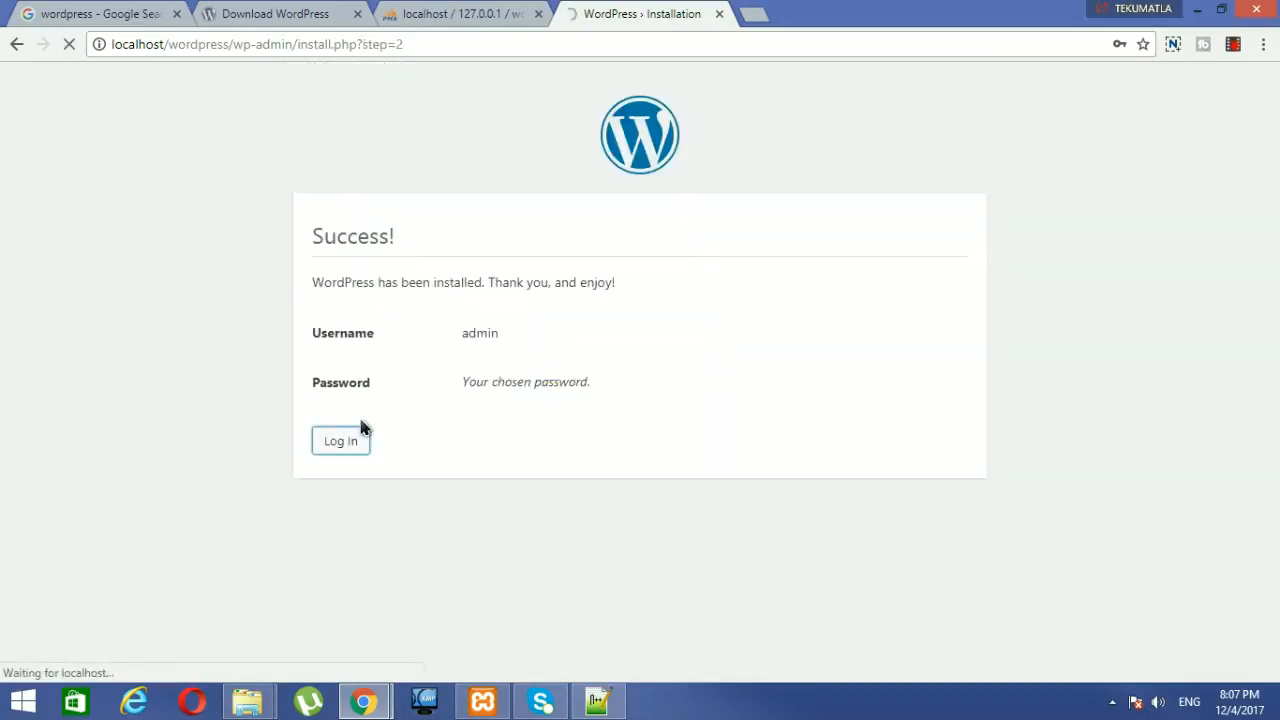
text(admin)
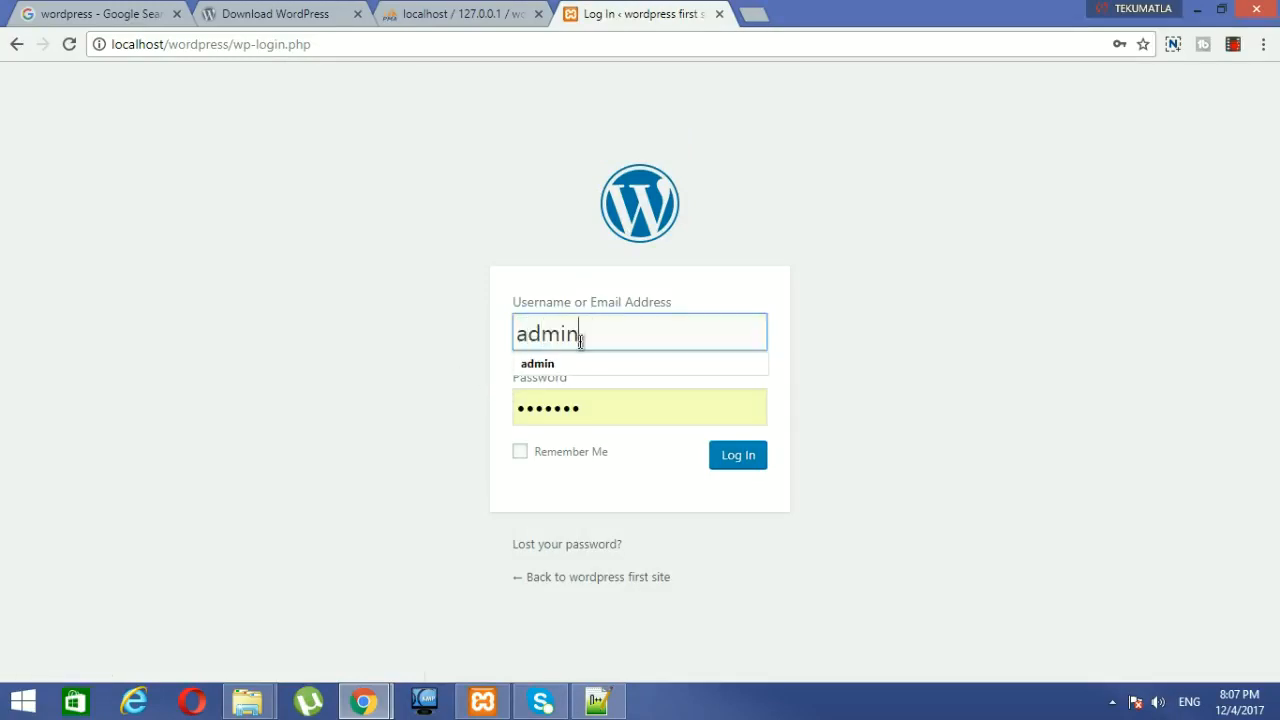
key(Tab)
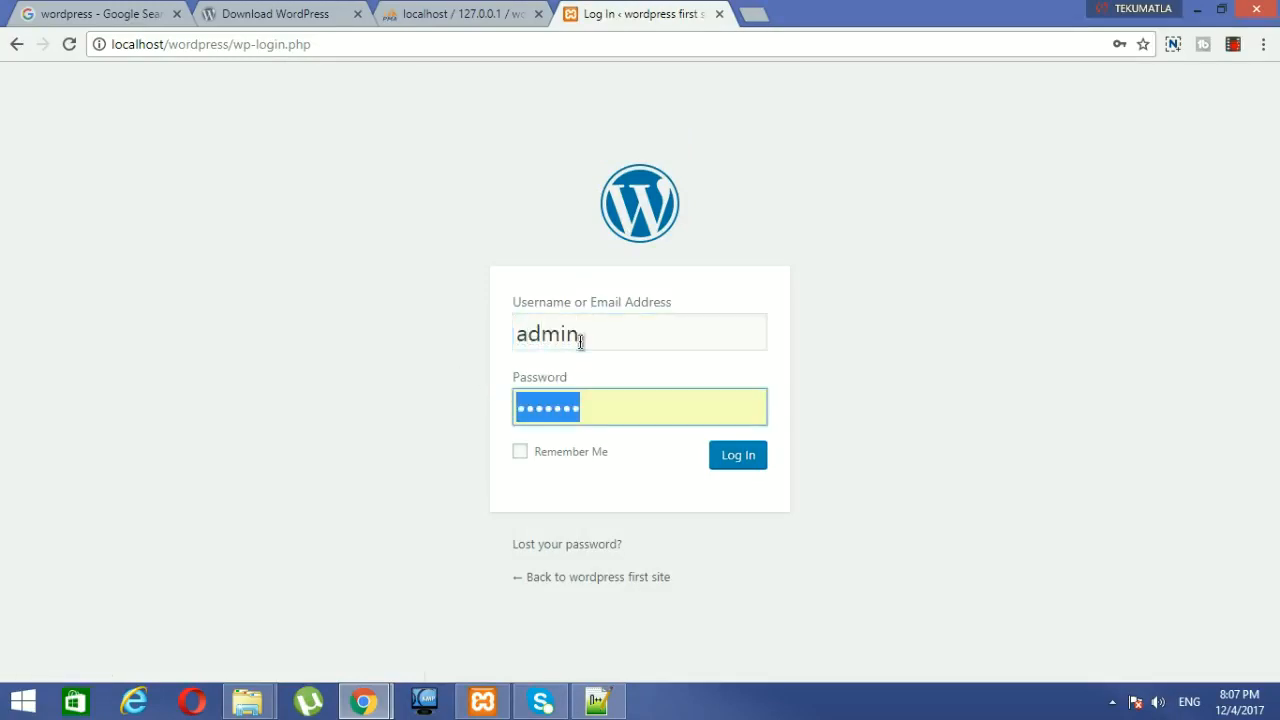
text(••)
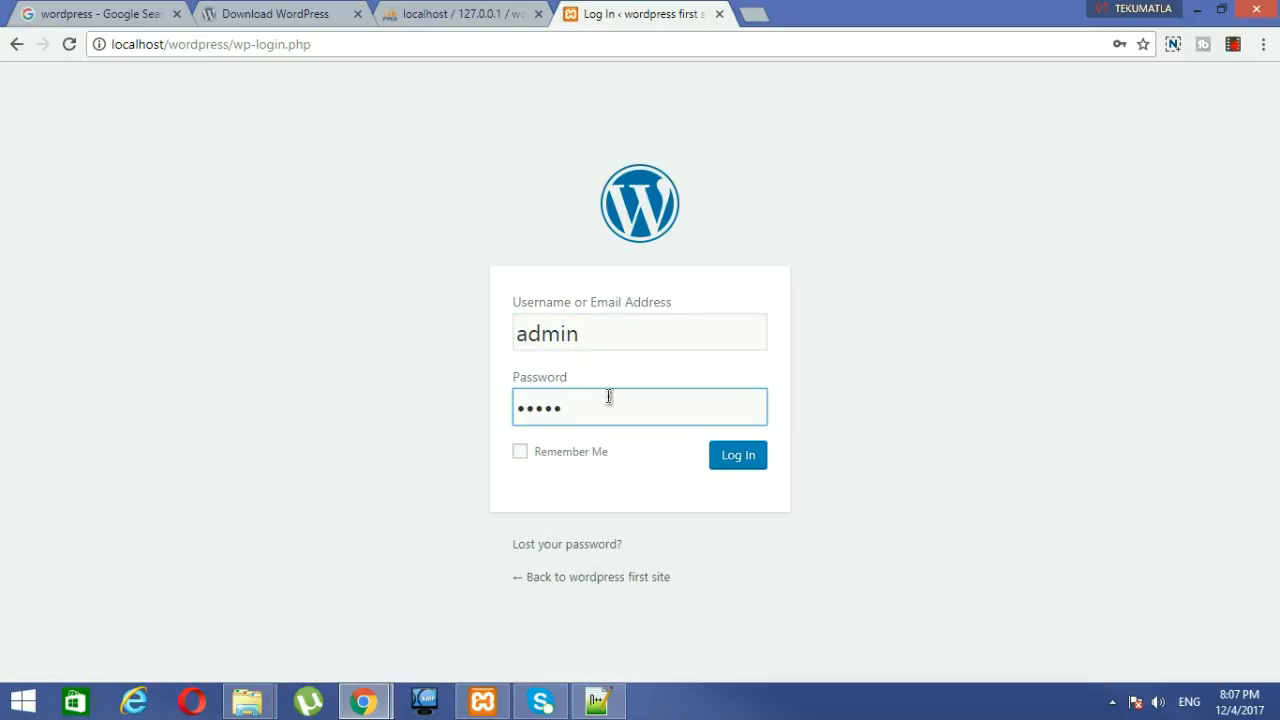
click(750, 462)
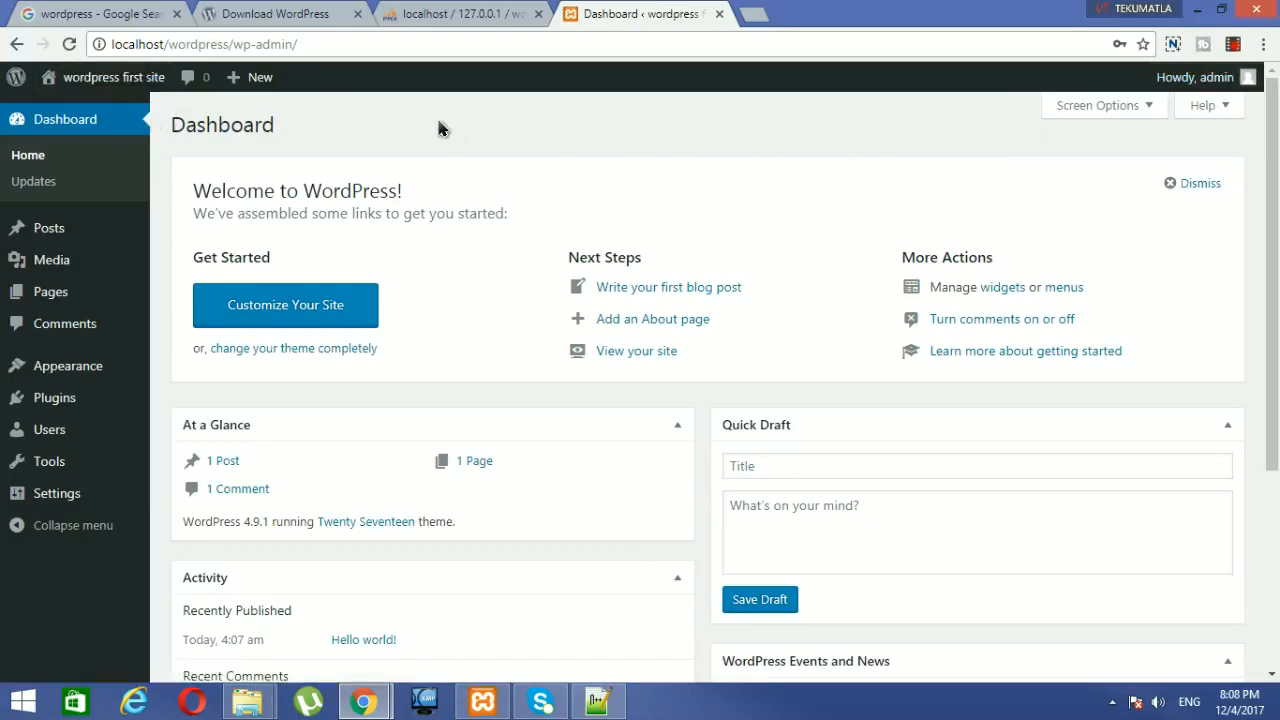
Step: Open Visit Site in a new tab to view the wordpress first site front page, then return to the Dashboard
mouse_move(118, 90)
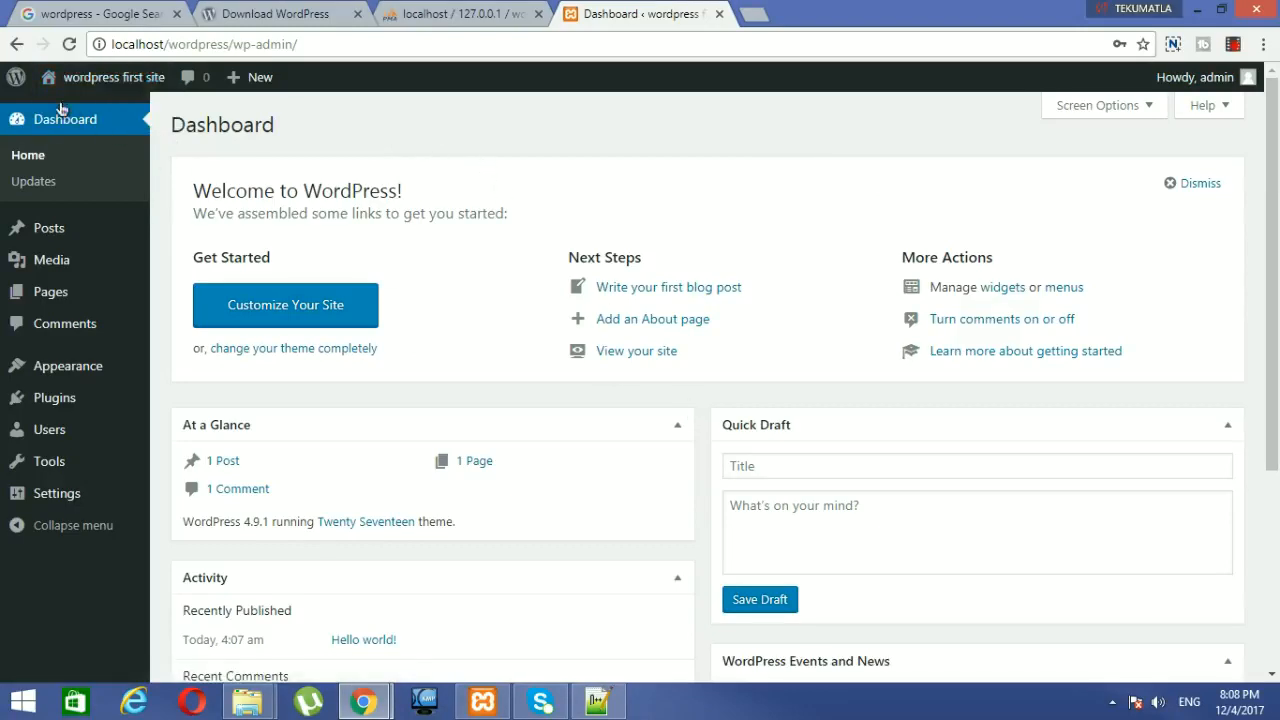
mouse_move(8, 80)
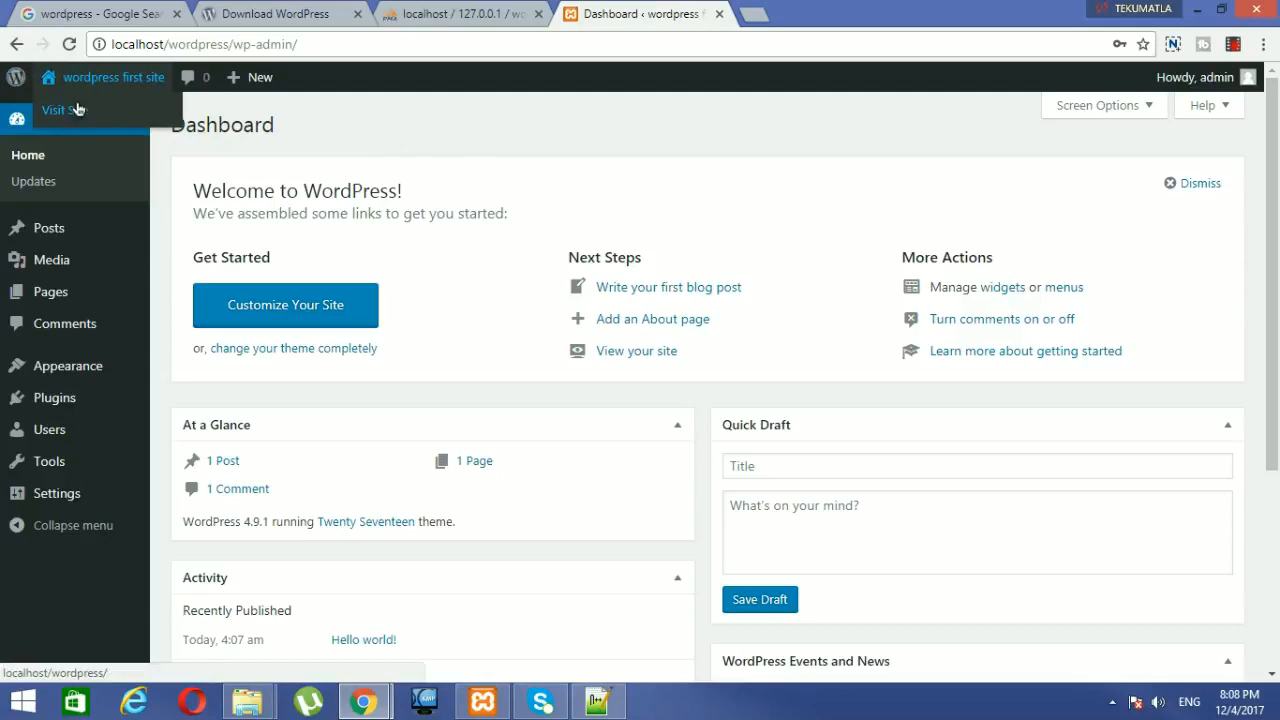
right_click(77, 110)
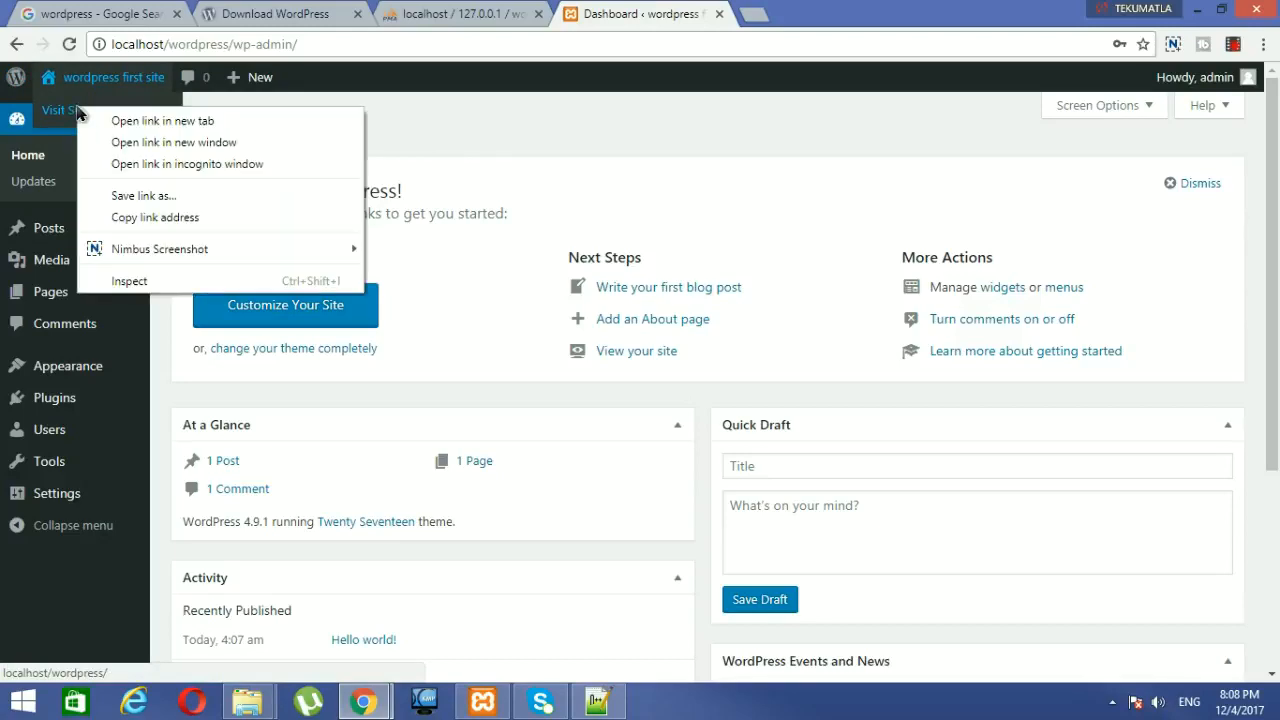
click(162, 120)
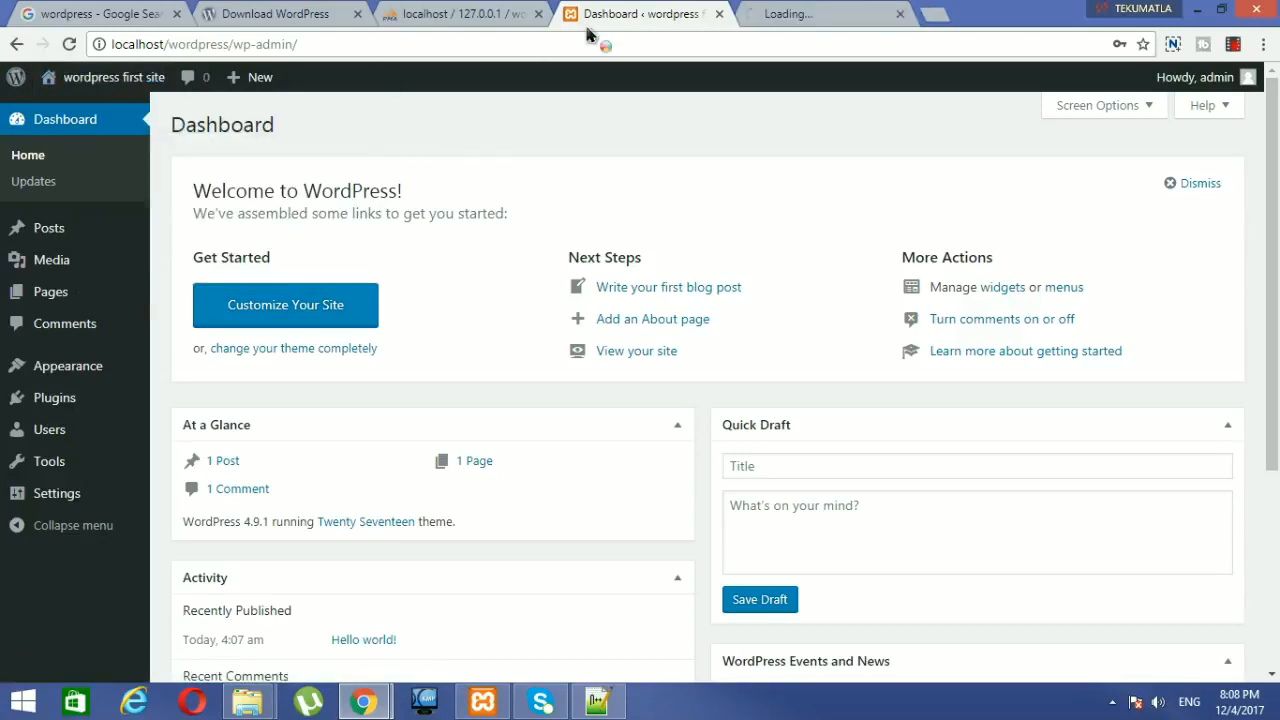
click(778, 15)
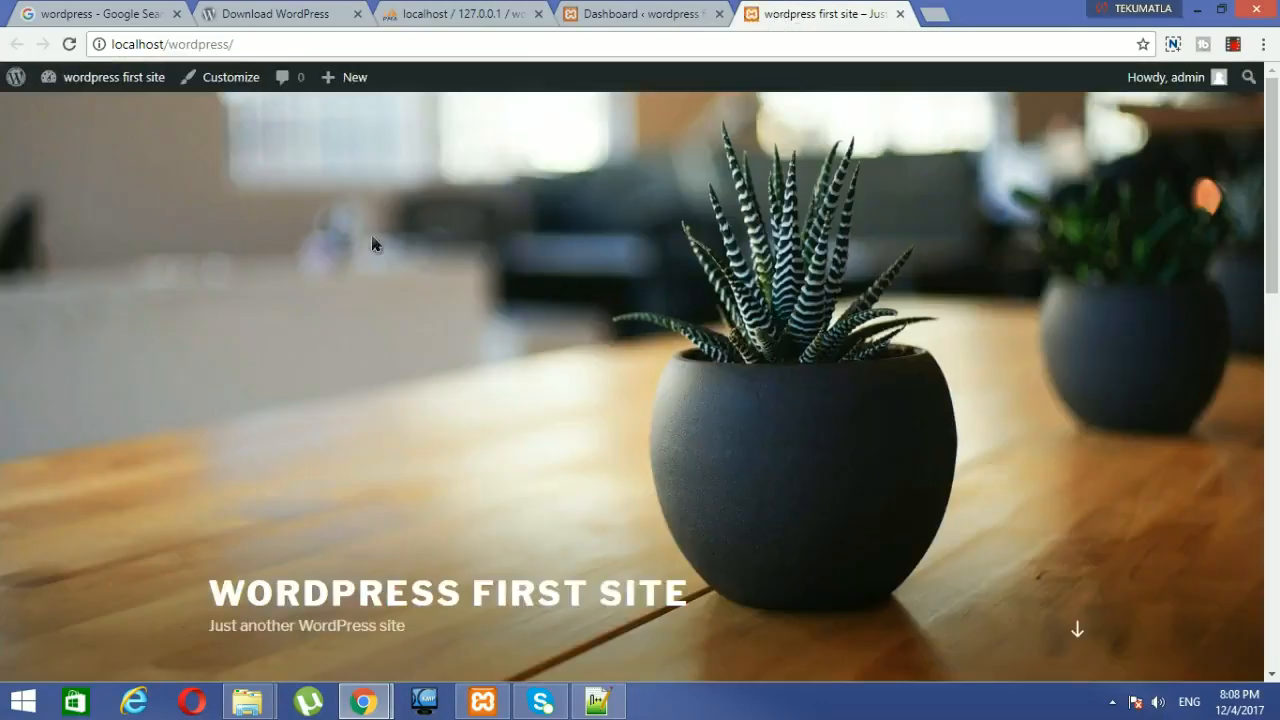
scroll(1272, 316, down, 2)
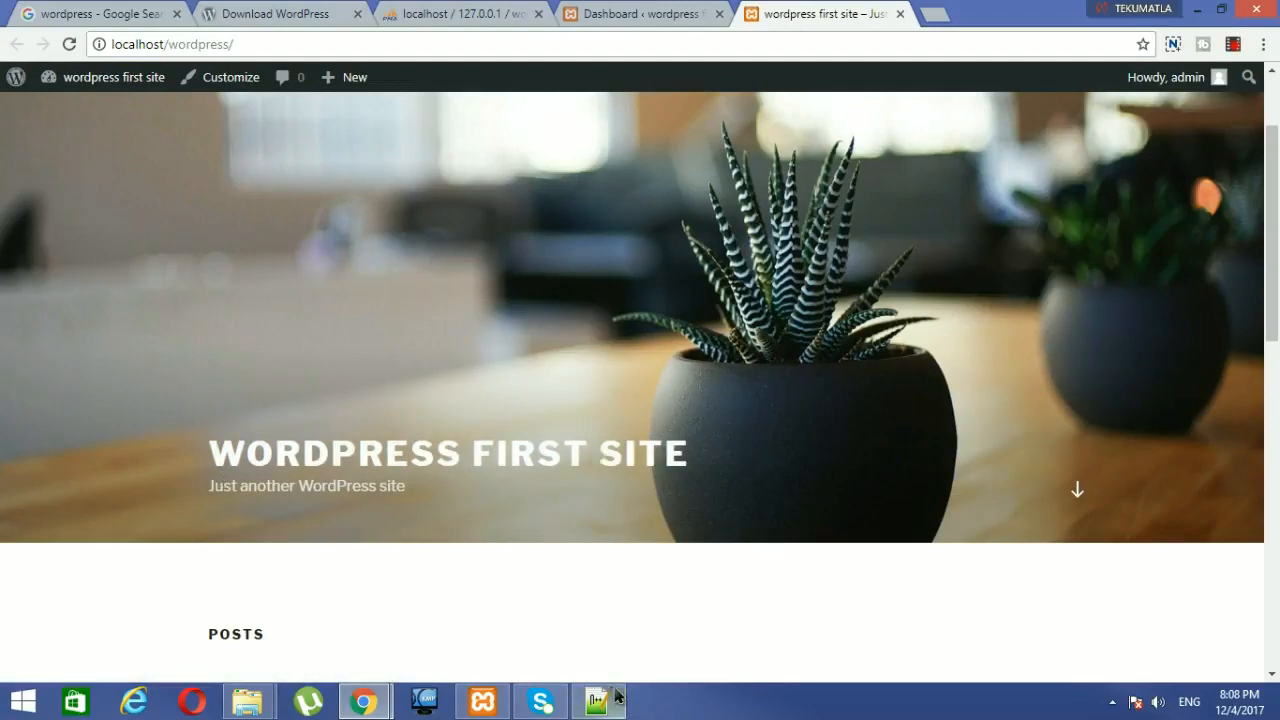
click(672, 13)
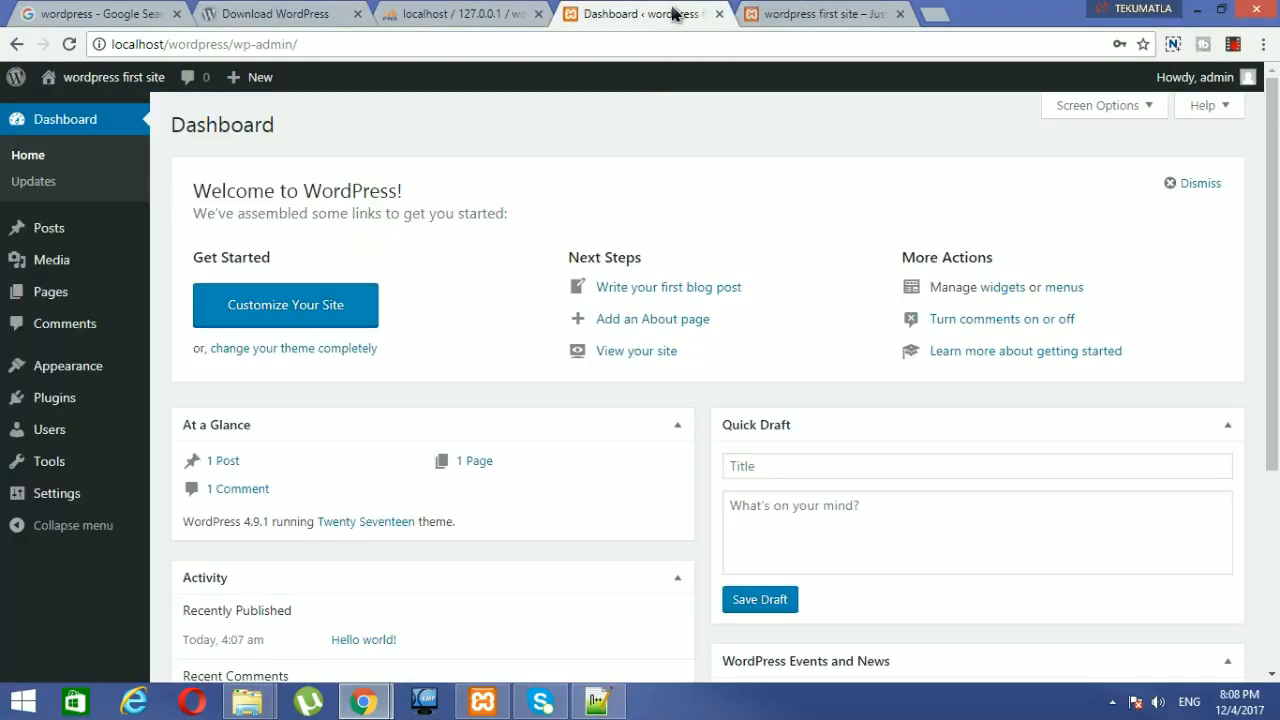
Step: Reload phpMyAdmin's wordpress database to list its 12 new tables, then go to wp-config.php in Notepad++
click(446, 15)
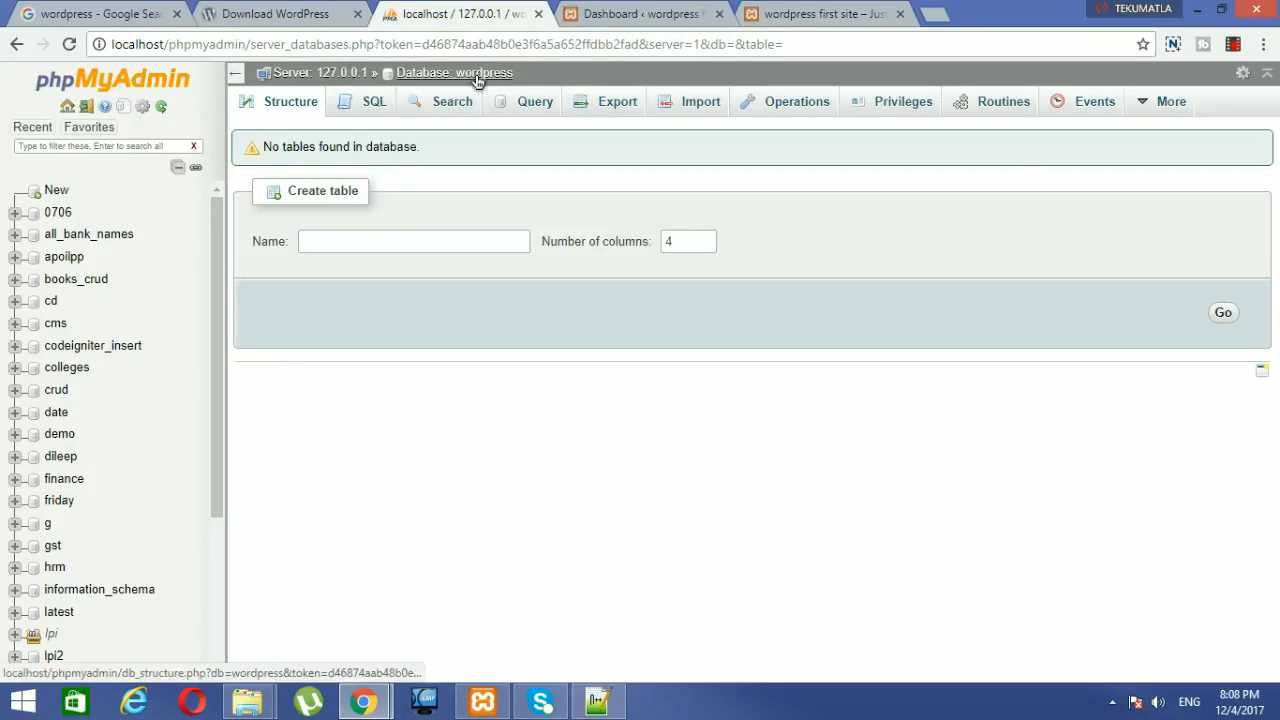
click(477, 78)
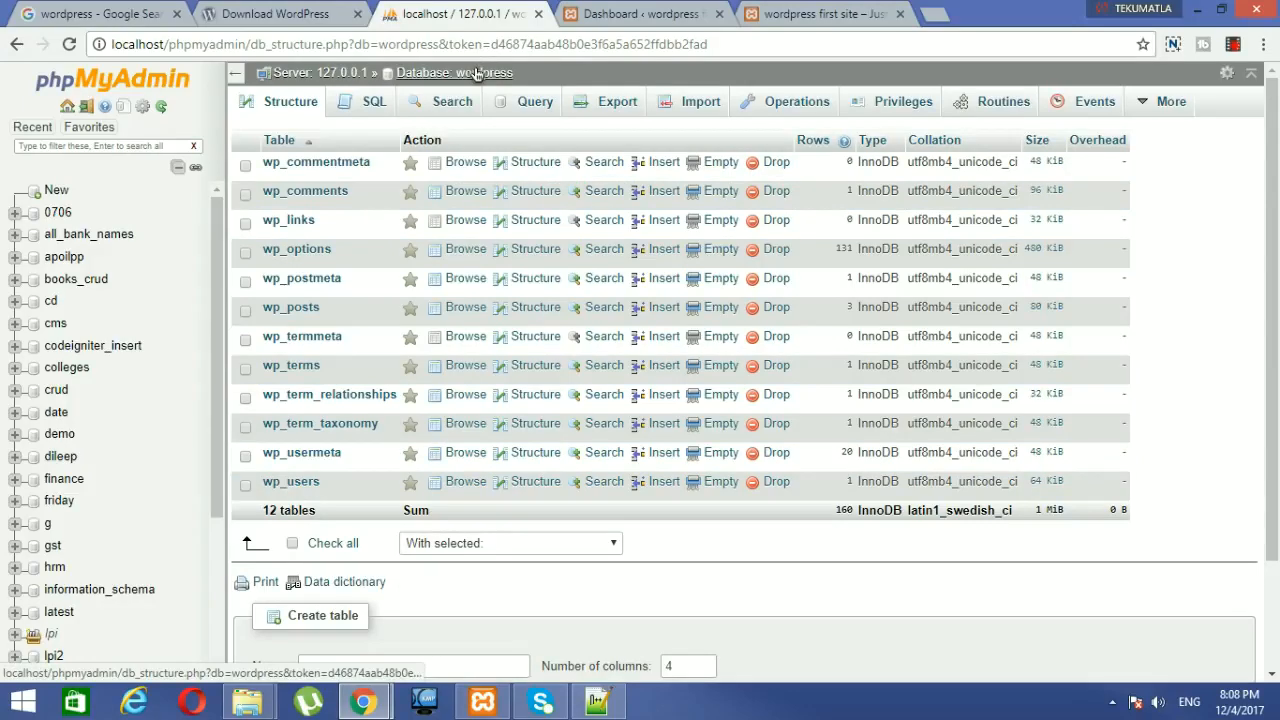
key(alt+Tab)
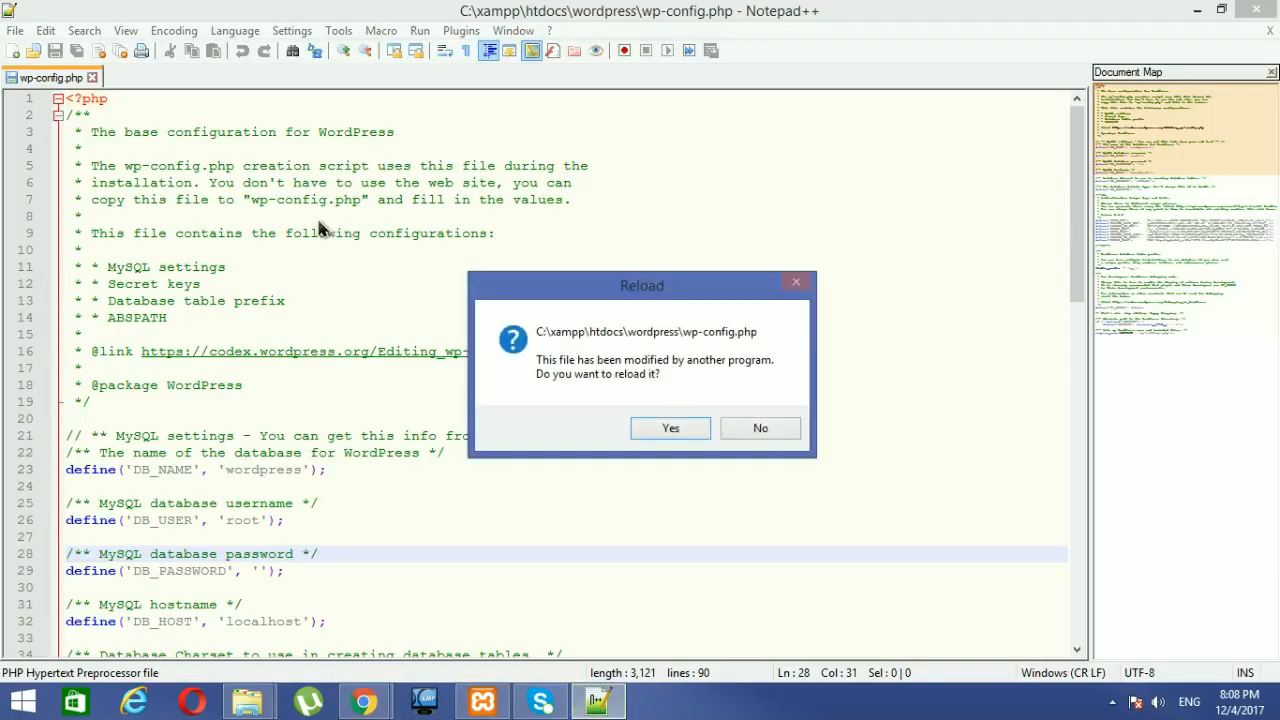
Step: Decline the file reload and open htdocs/wordpress/wp-config.php with Notepad++
click(758, 428)
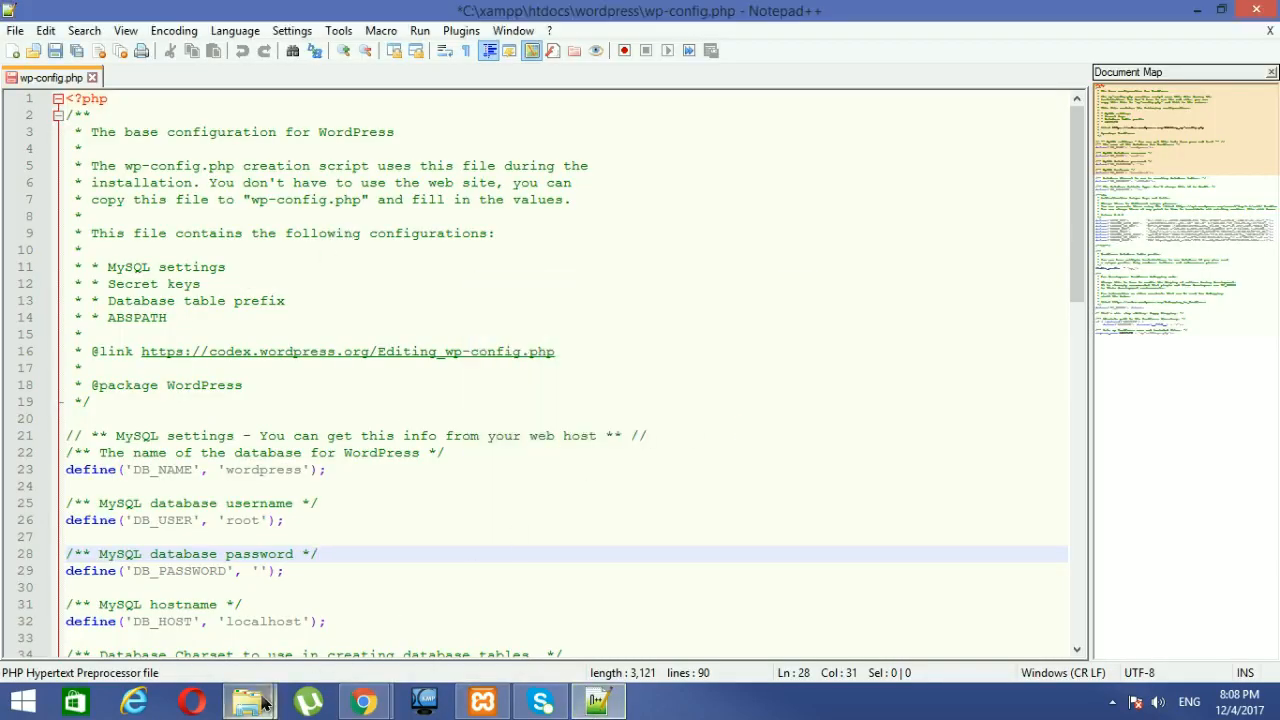
mouse_move(248, 702)
click(313, 583)
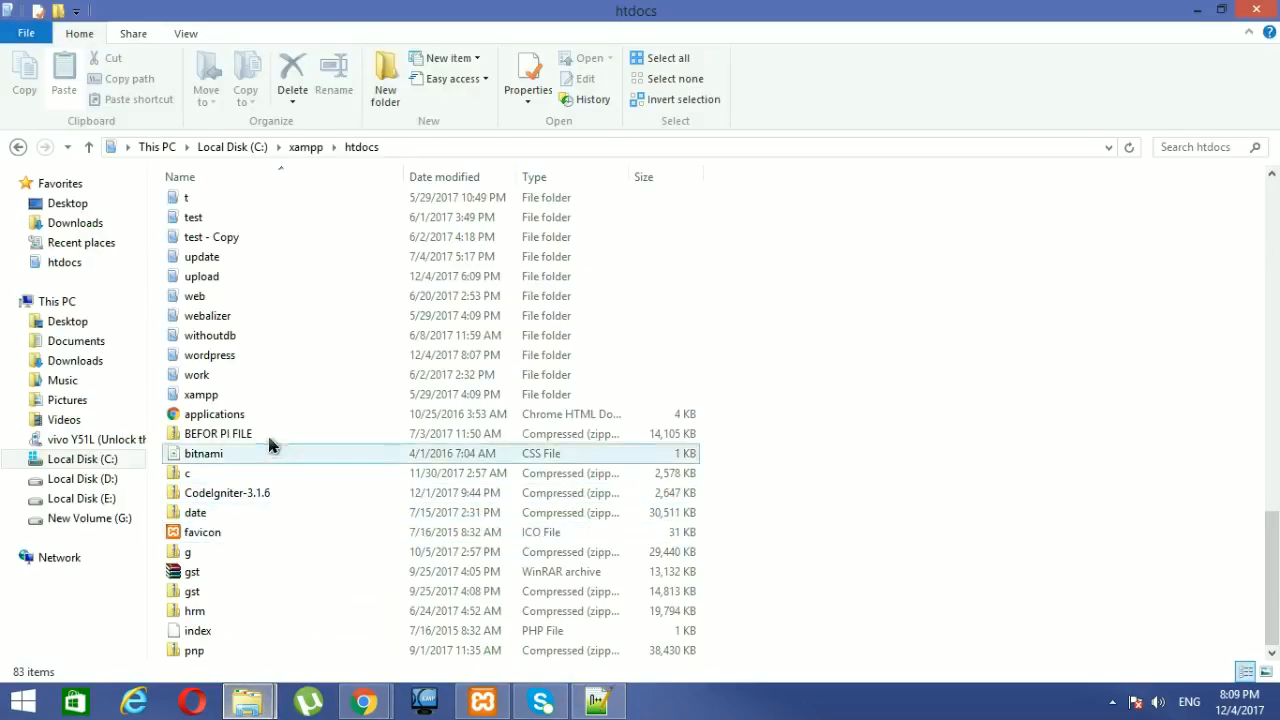
double_click(251, 355)
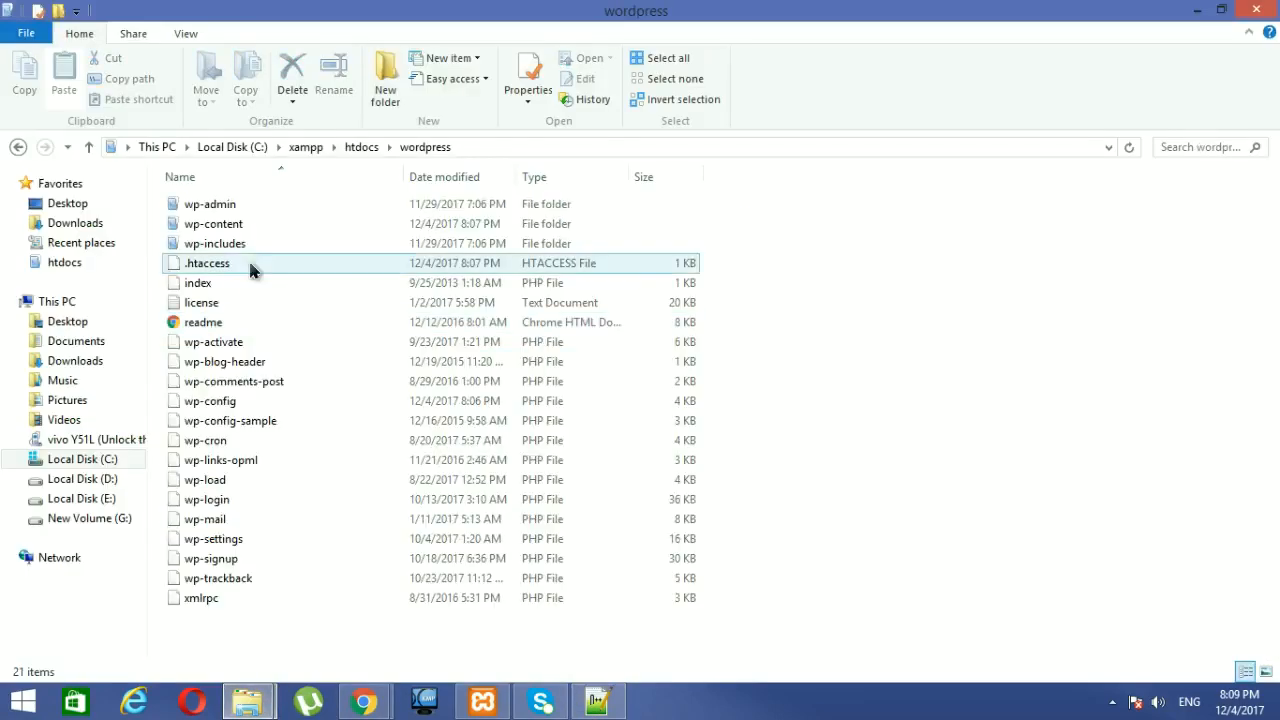
click(218, 403)
right_click(218, 403)
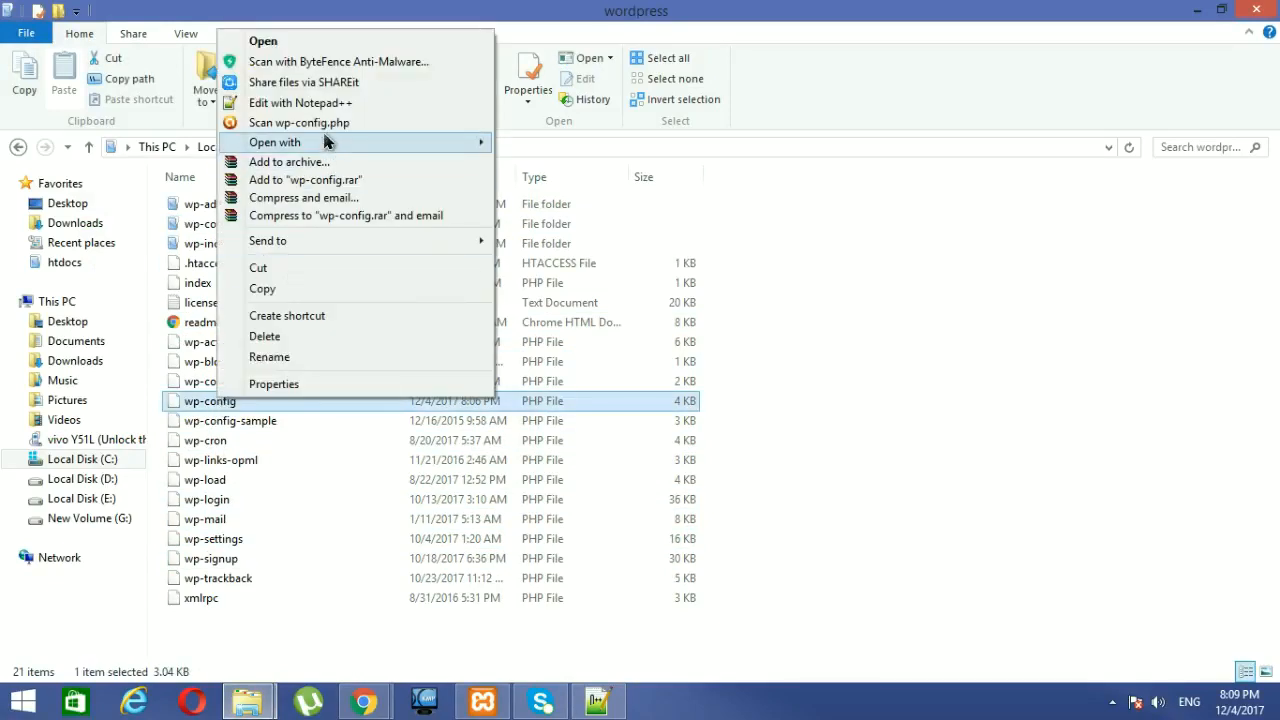
click(336, 104)
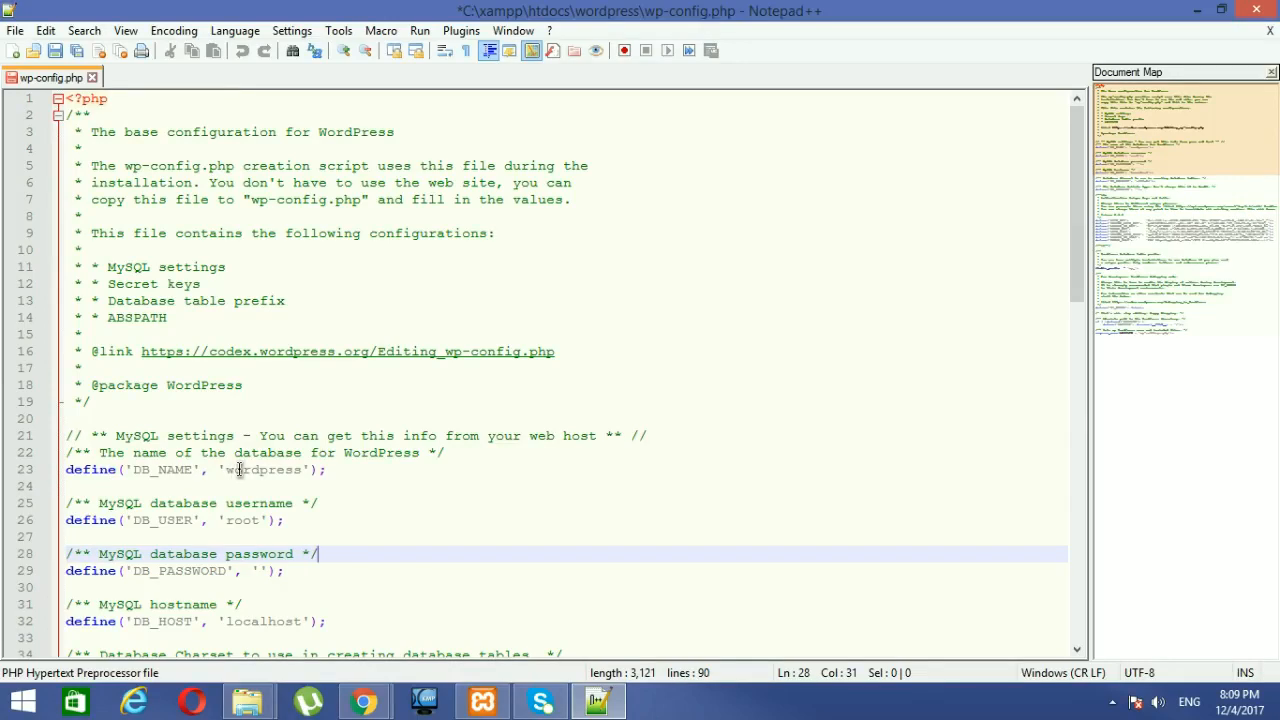
Step: Highlight the DB_NAME 'wordpress', DB_USER 'root' and the empty password setting in wp-config.php
double_click(240, 470)
click(325, 477)
double_click(265, 470)
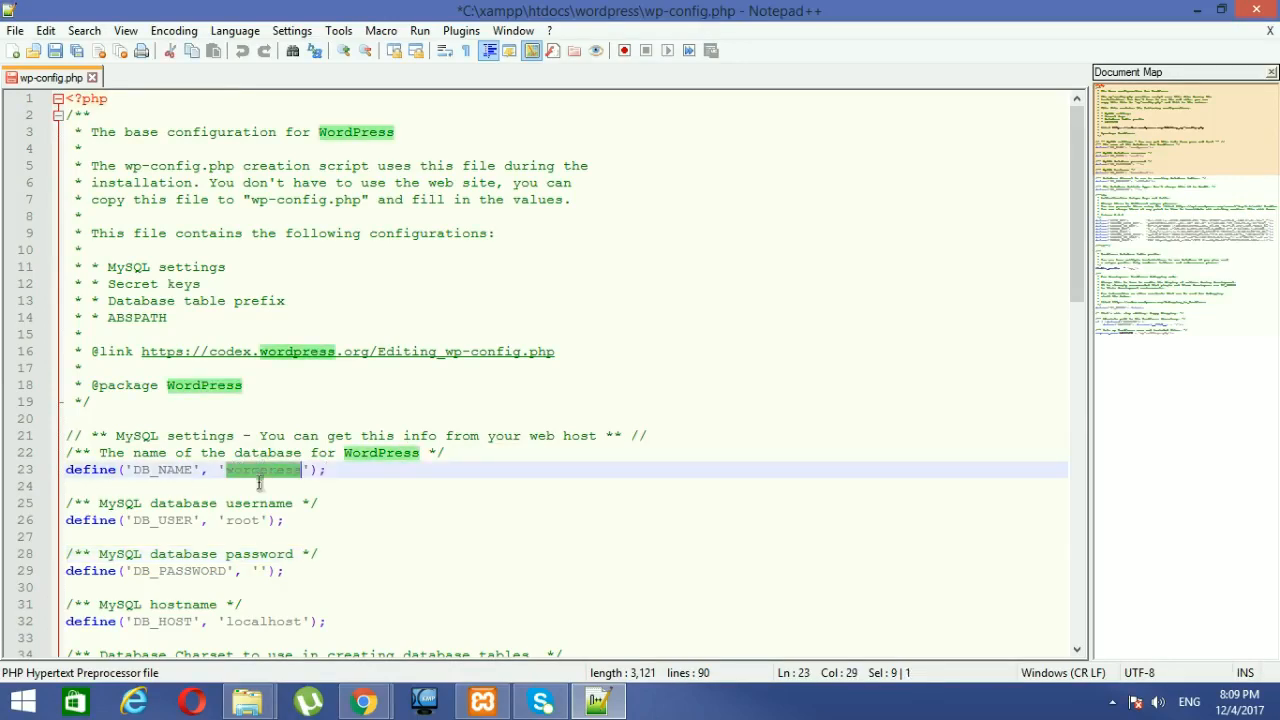
double_click(231, 520)
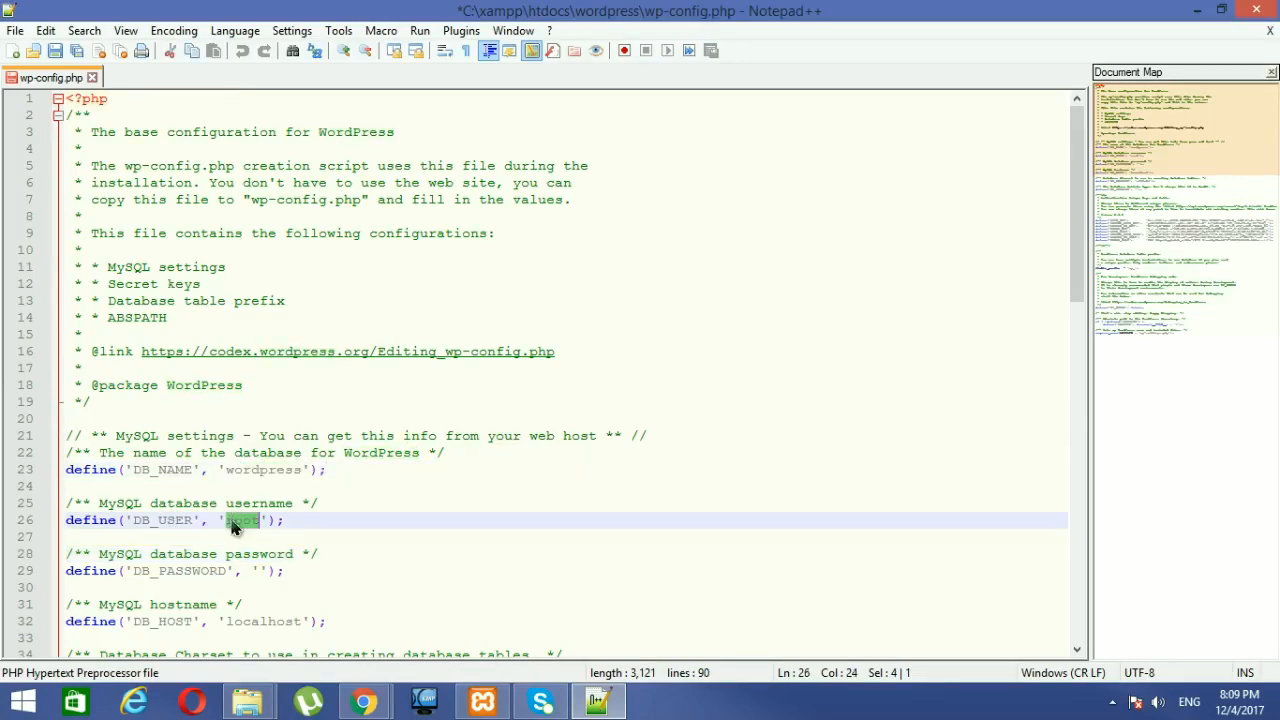
click(335, 538)
click(253, 555)
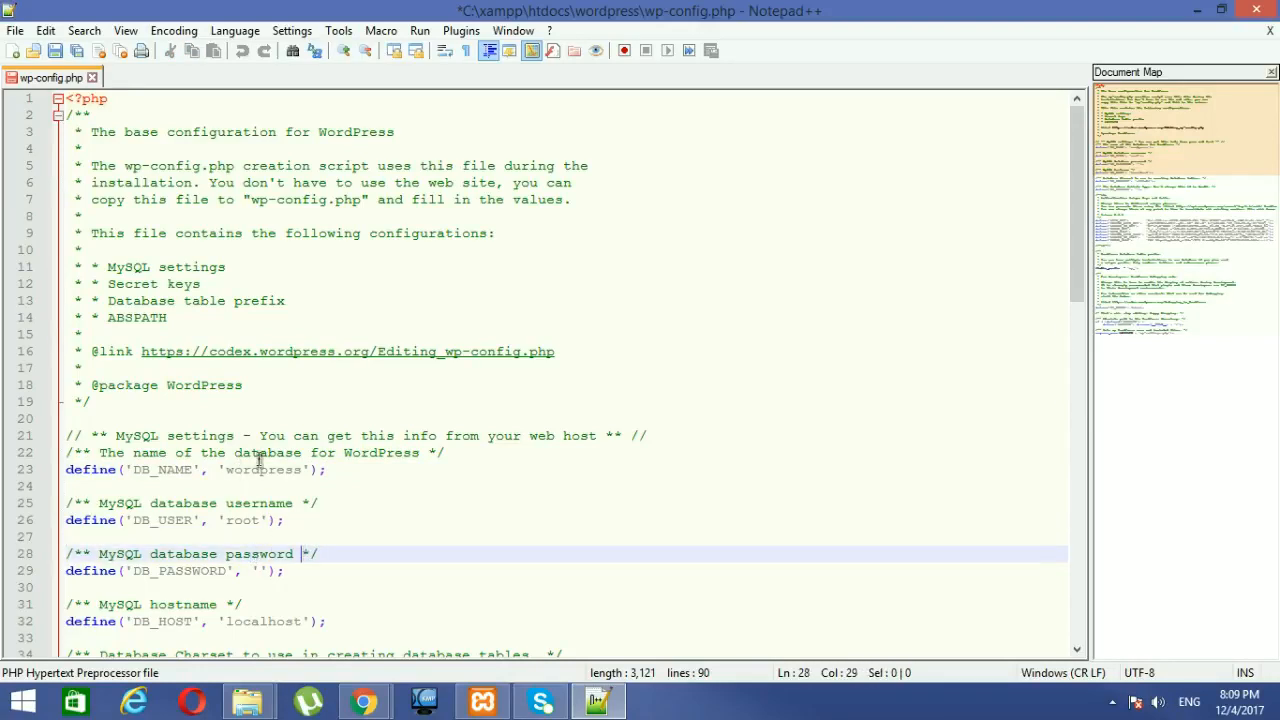
Step: Point out the 'wordpress' database name and 'root' username again, then return to phpMyAdmin
double_click(265, 470)
drag(347, 476, 347, 479)
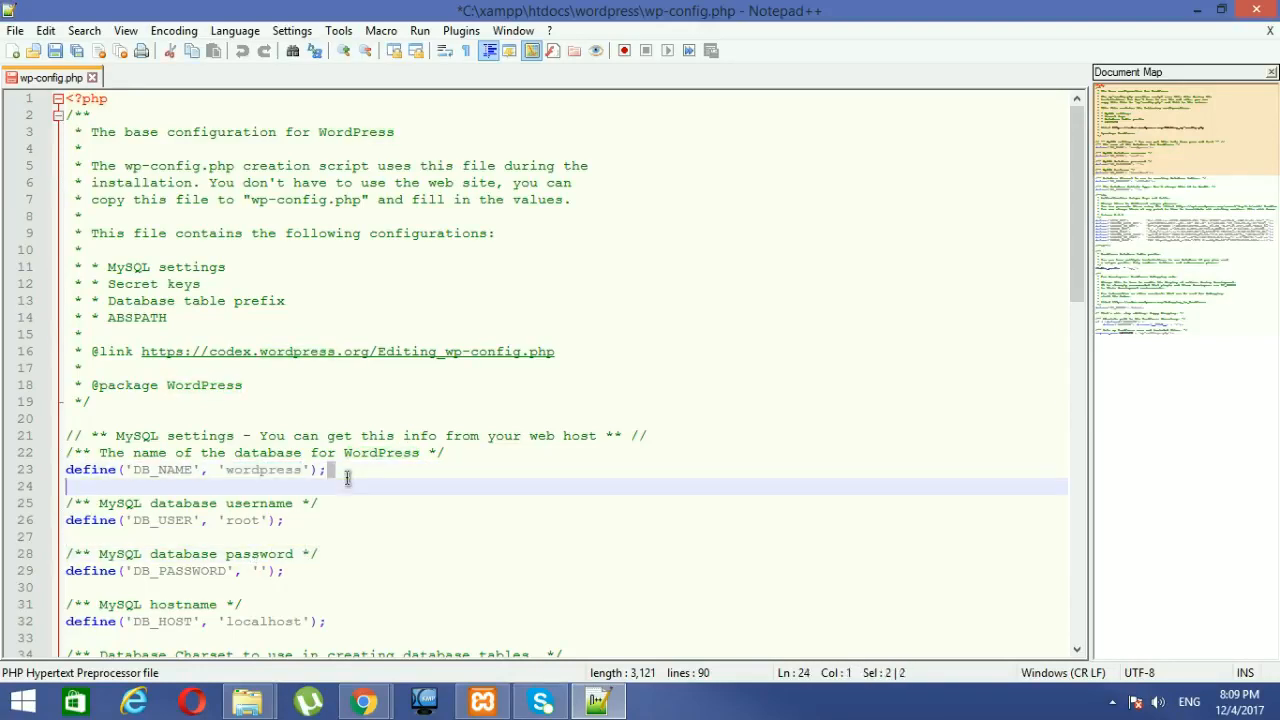
double_click(249, 470)
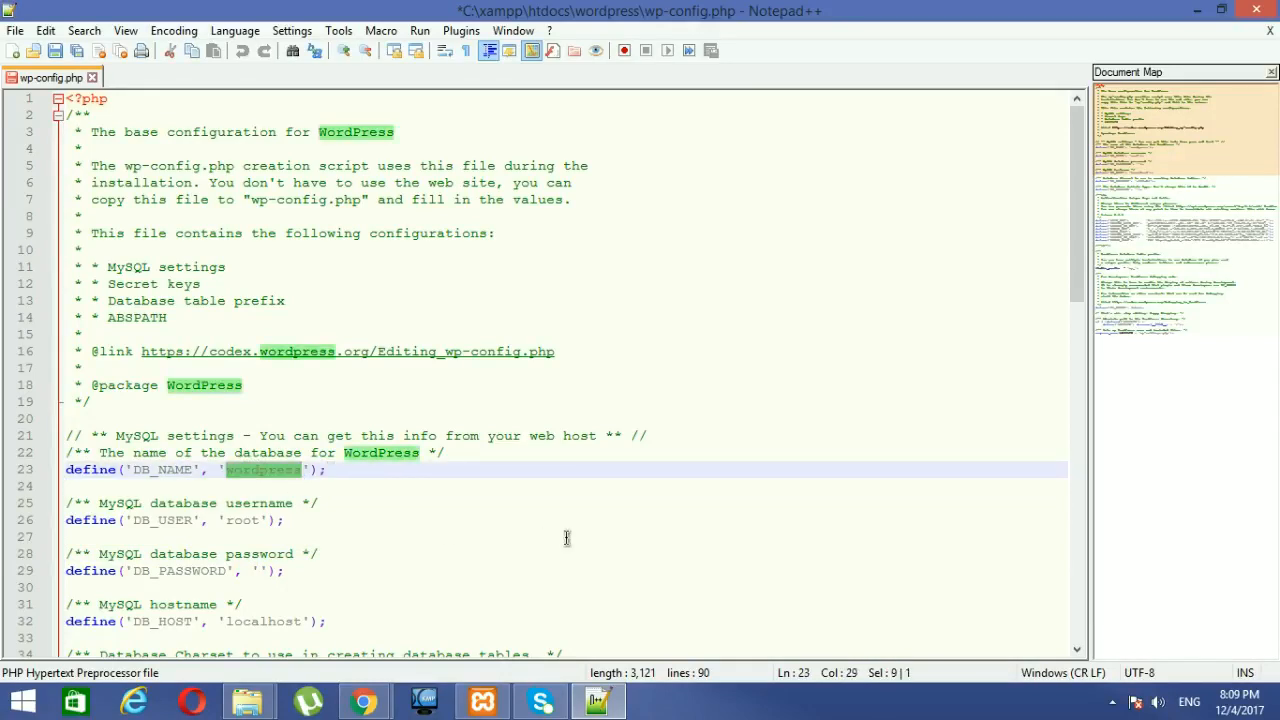
click(434, 513)
double_click(279, 472)
click(389, 500)
click(258, 520)
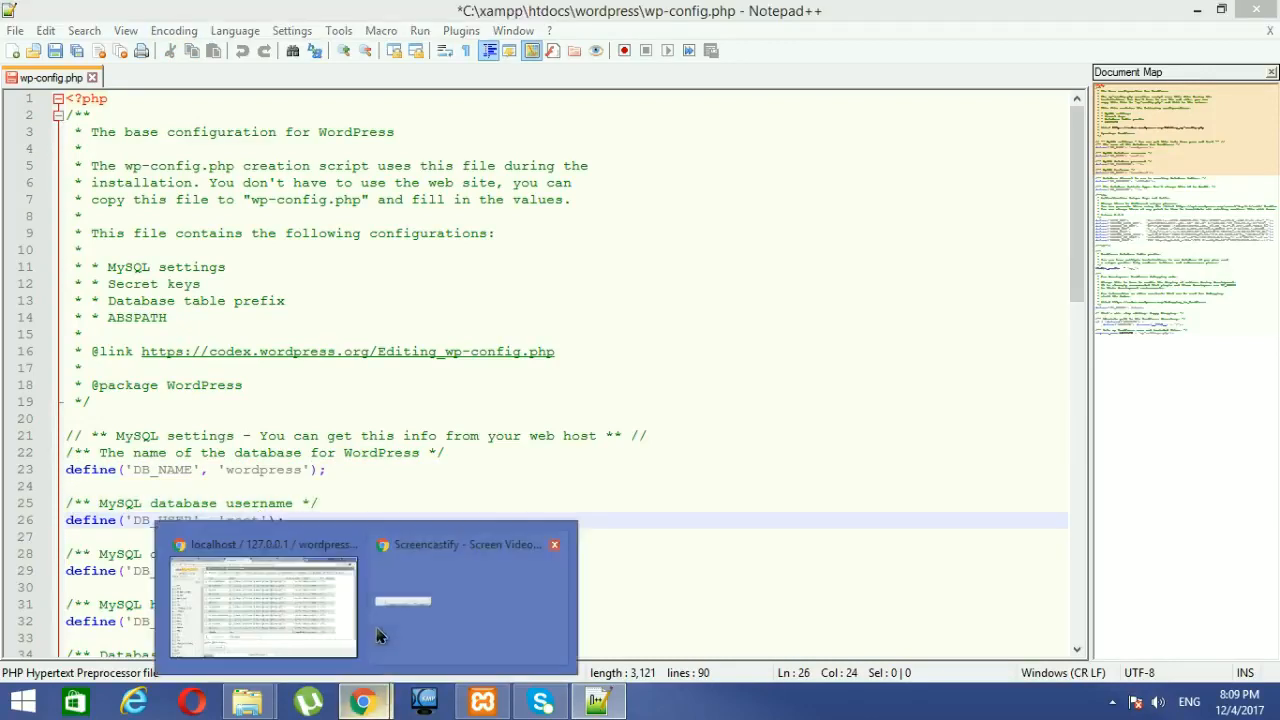
click(337, 535)
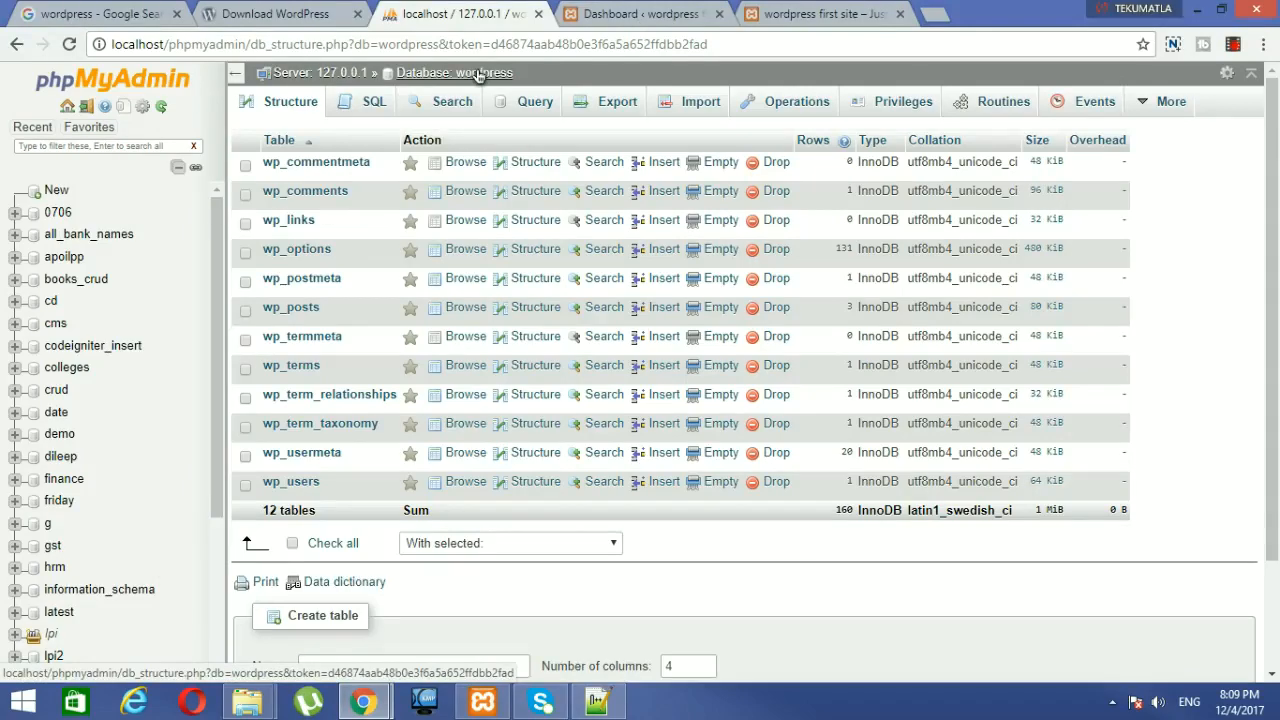
click(597, 700)
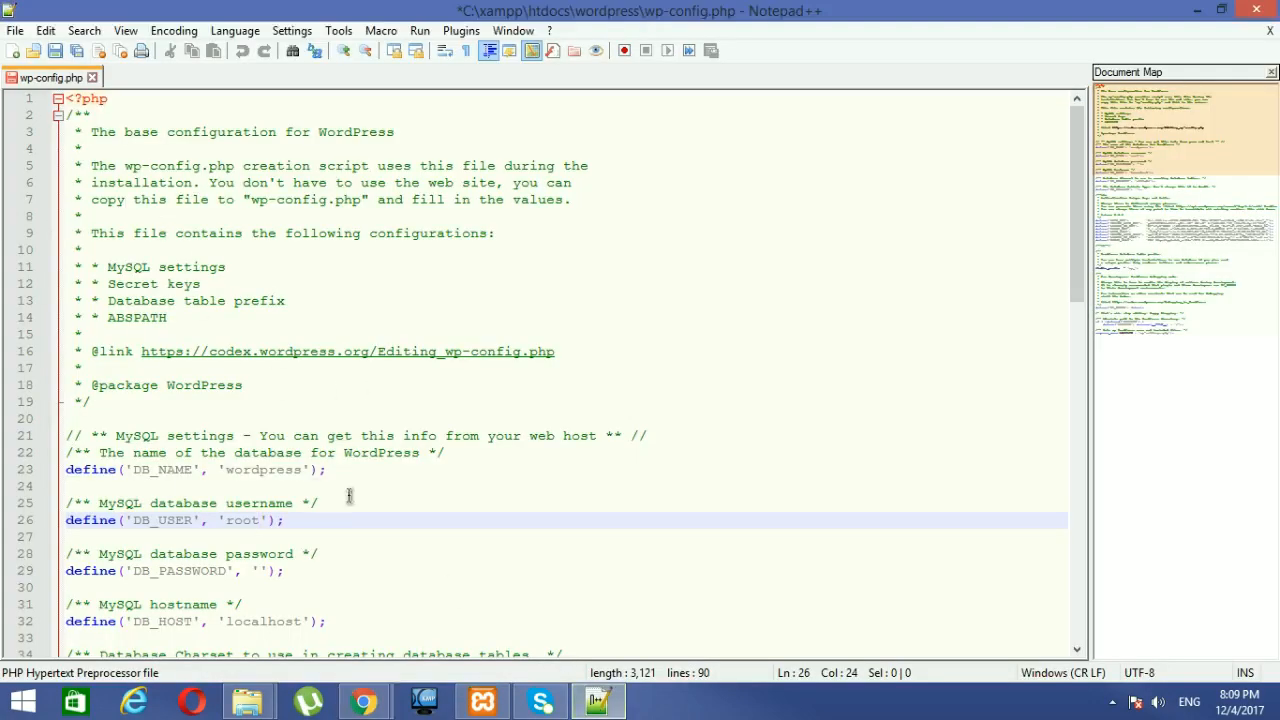
click(315, 487)
double_click(303, 470)
click(460, 522)
mouse_move(364, 700)
click(323, 623)
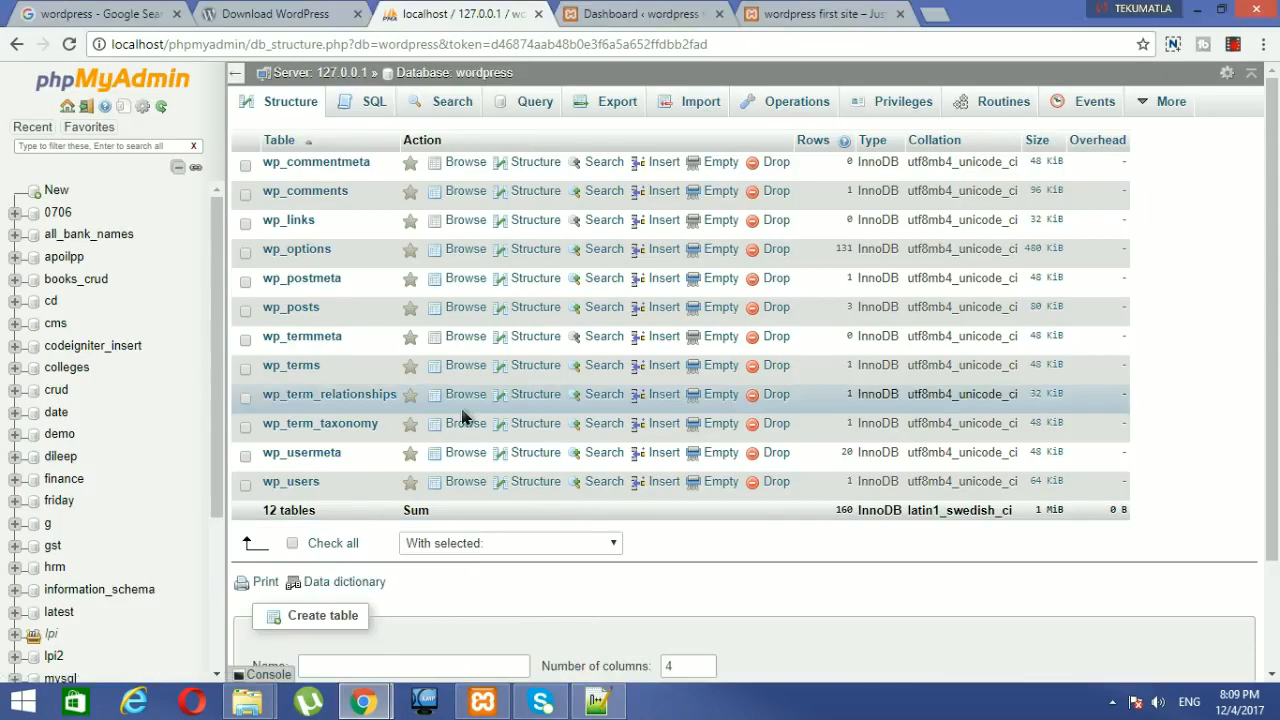
key(alt+Tab)
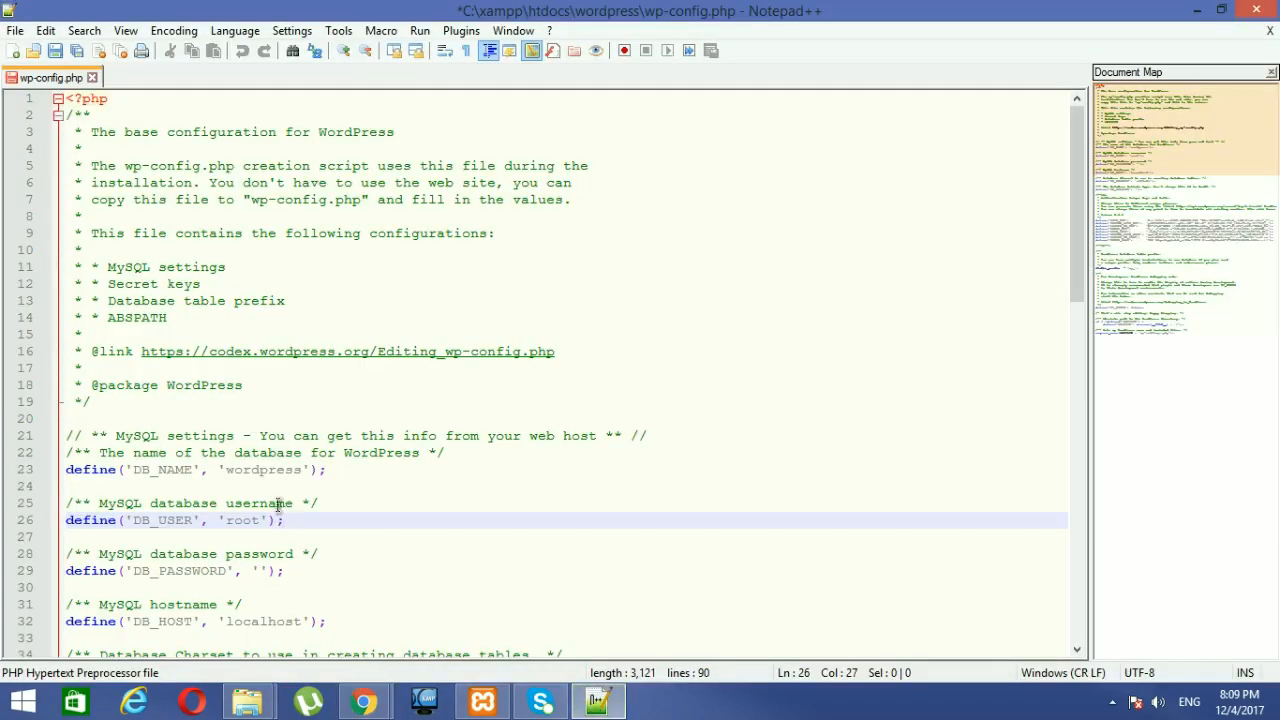
double_click(262, 470)
mouse_move(364, 700)
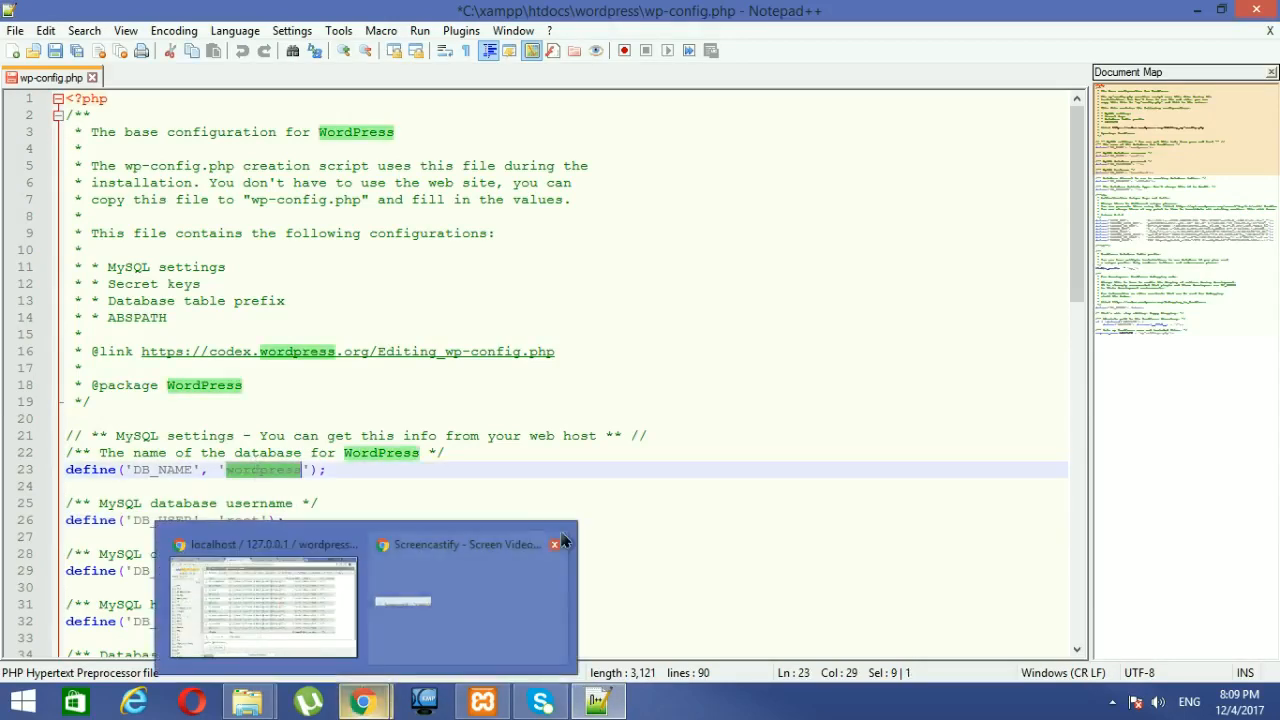
click(635, 486)
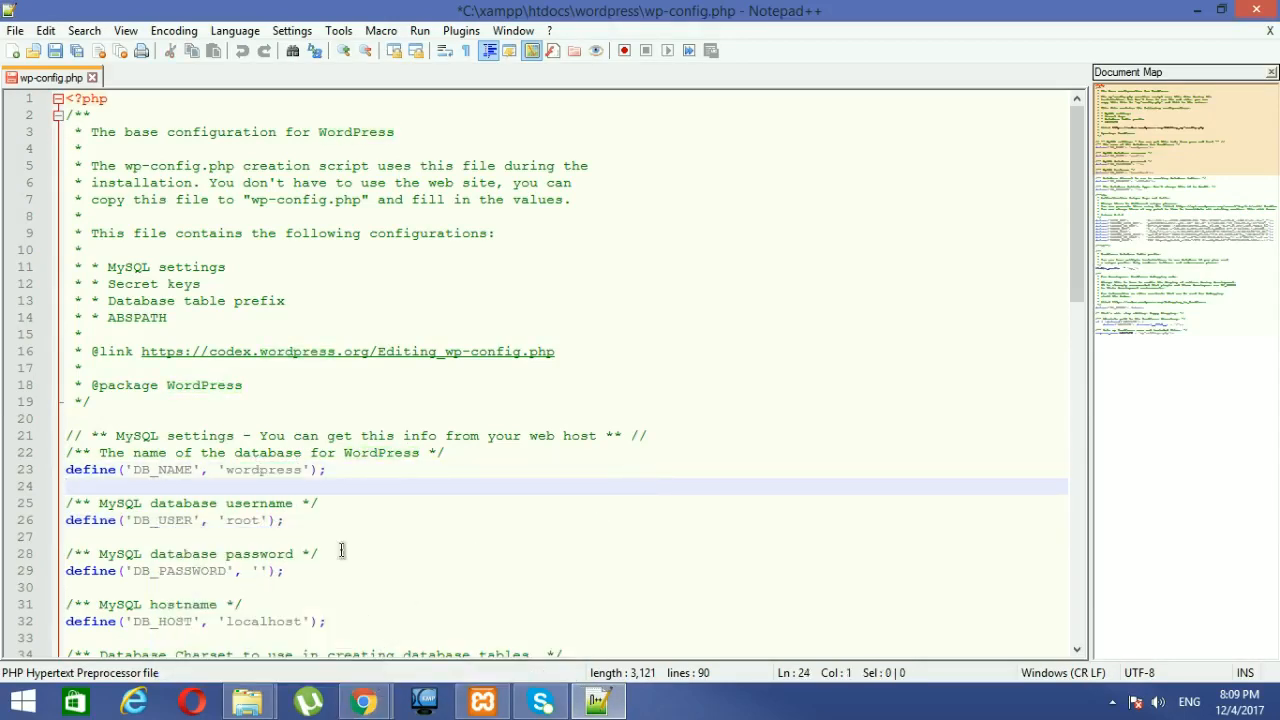
click(364, 700)
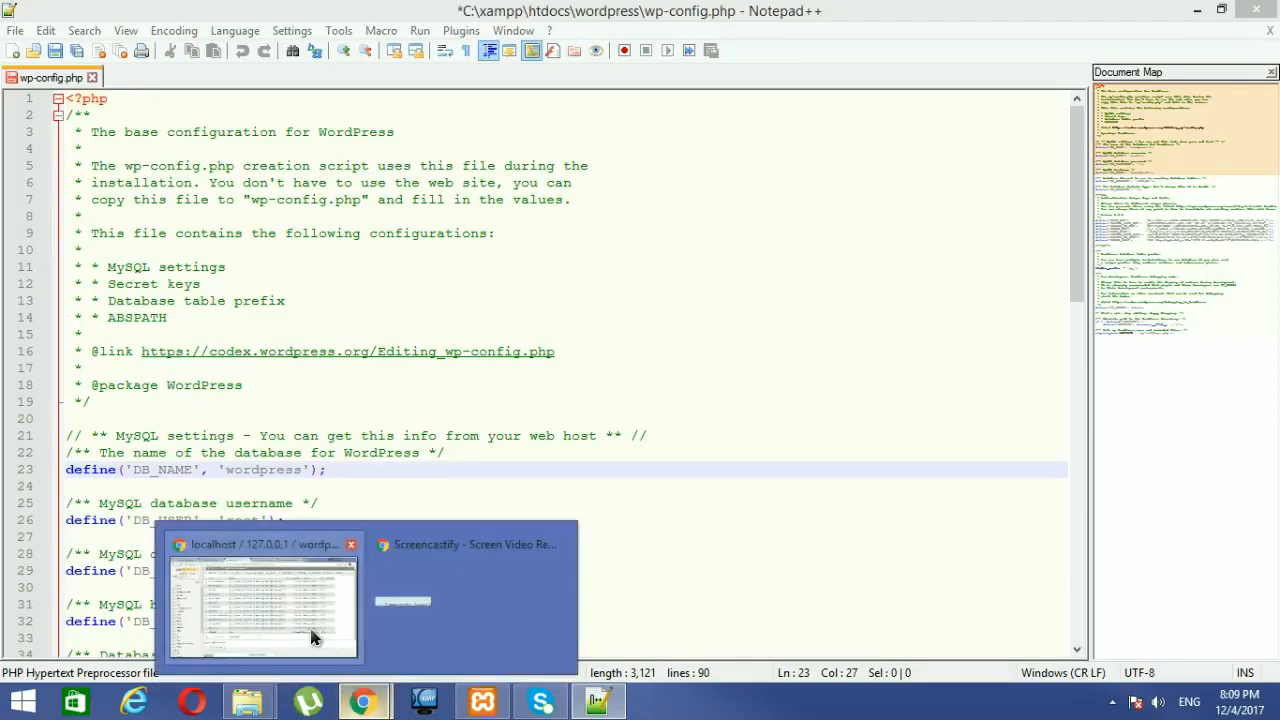
click(266, 598)
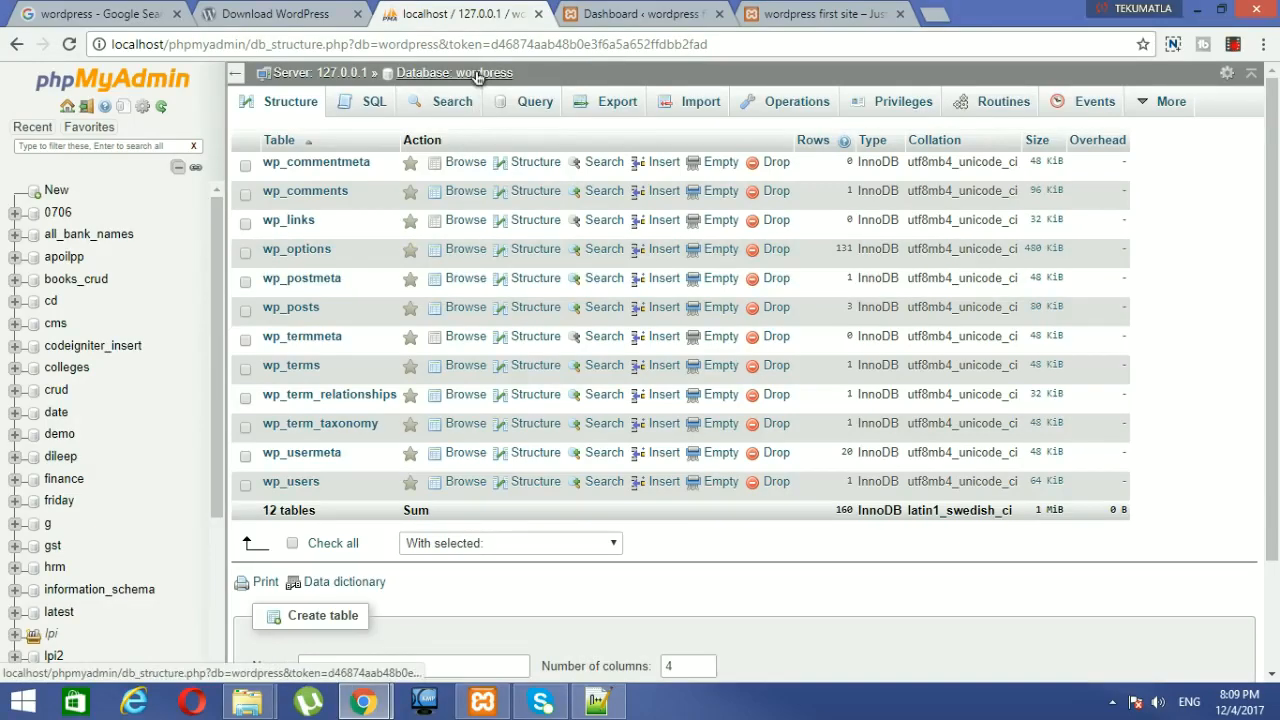
click(597, 701)
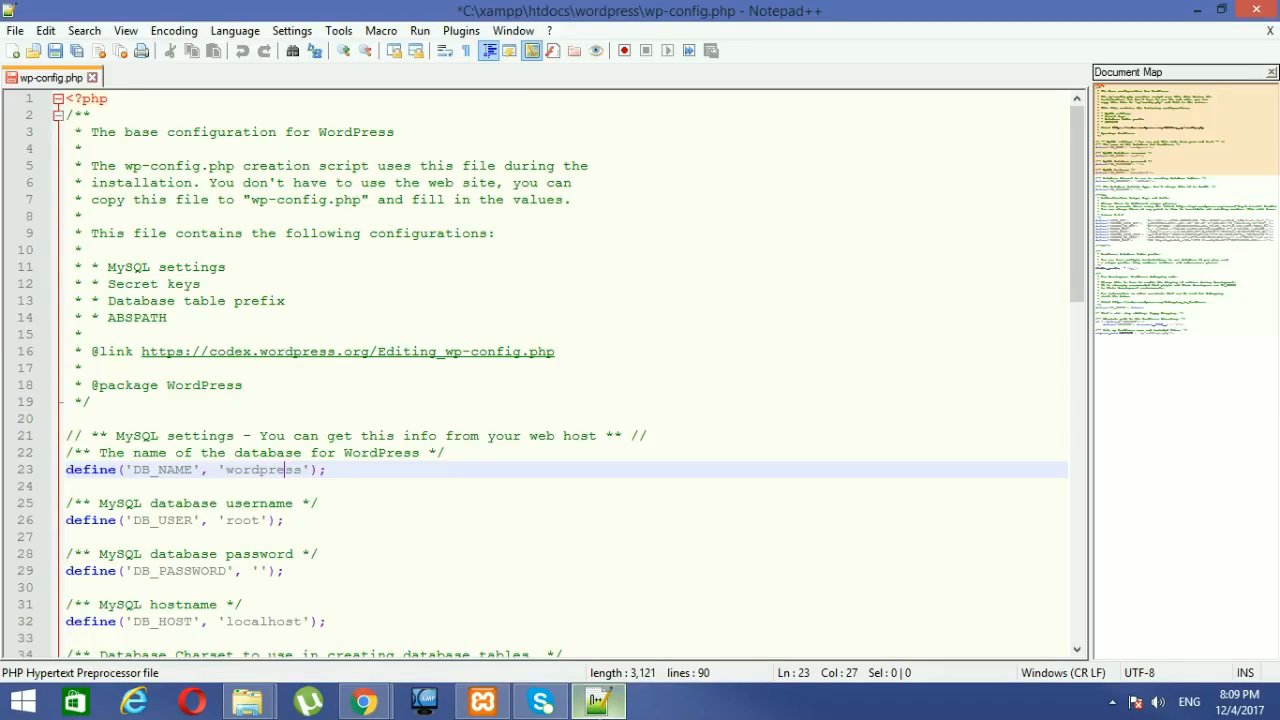
double_click(238, 472)
click(381, 535)
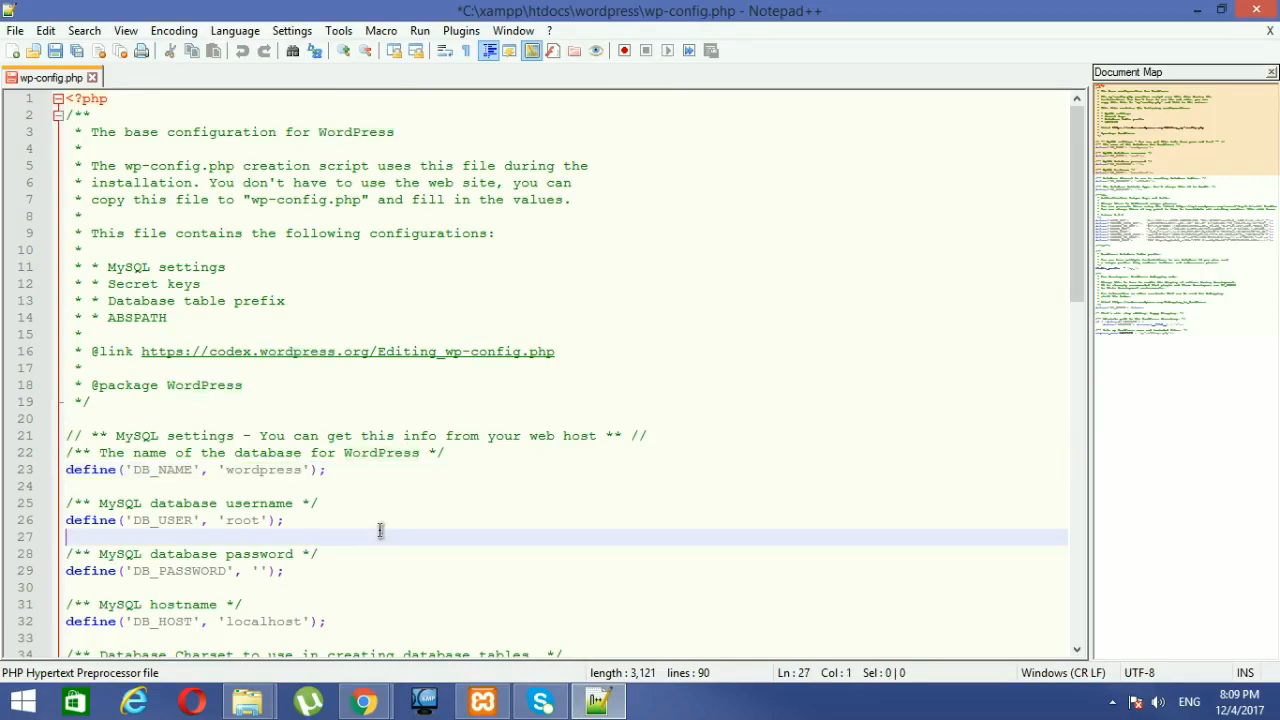
click(364, 700)
mouse_move(343, 627)
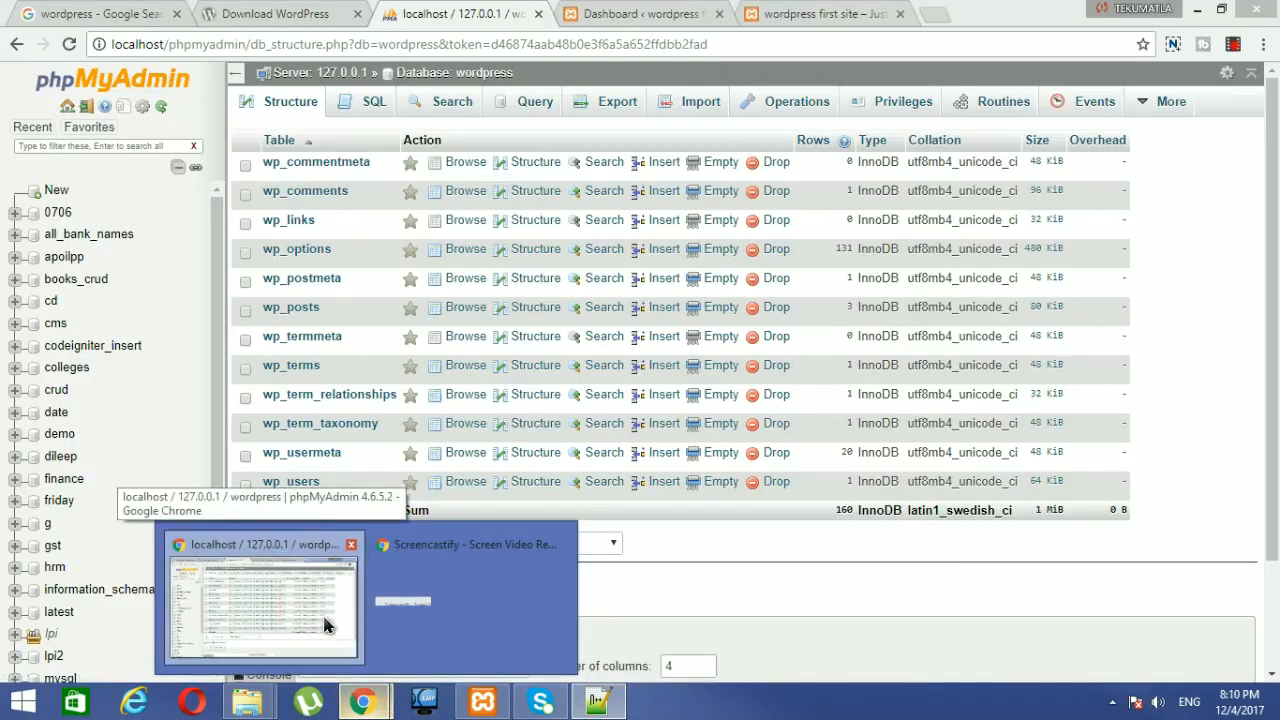
click(325, 625)
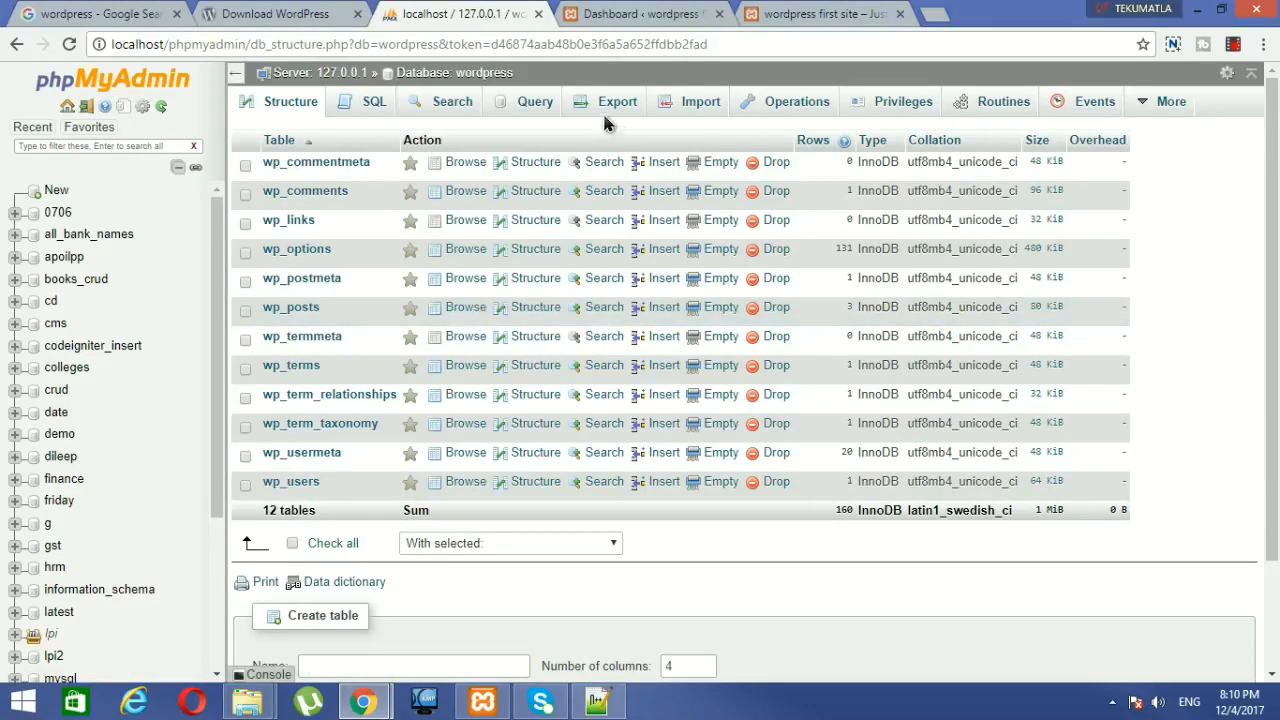
click(613, 12)
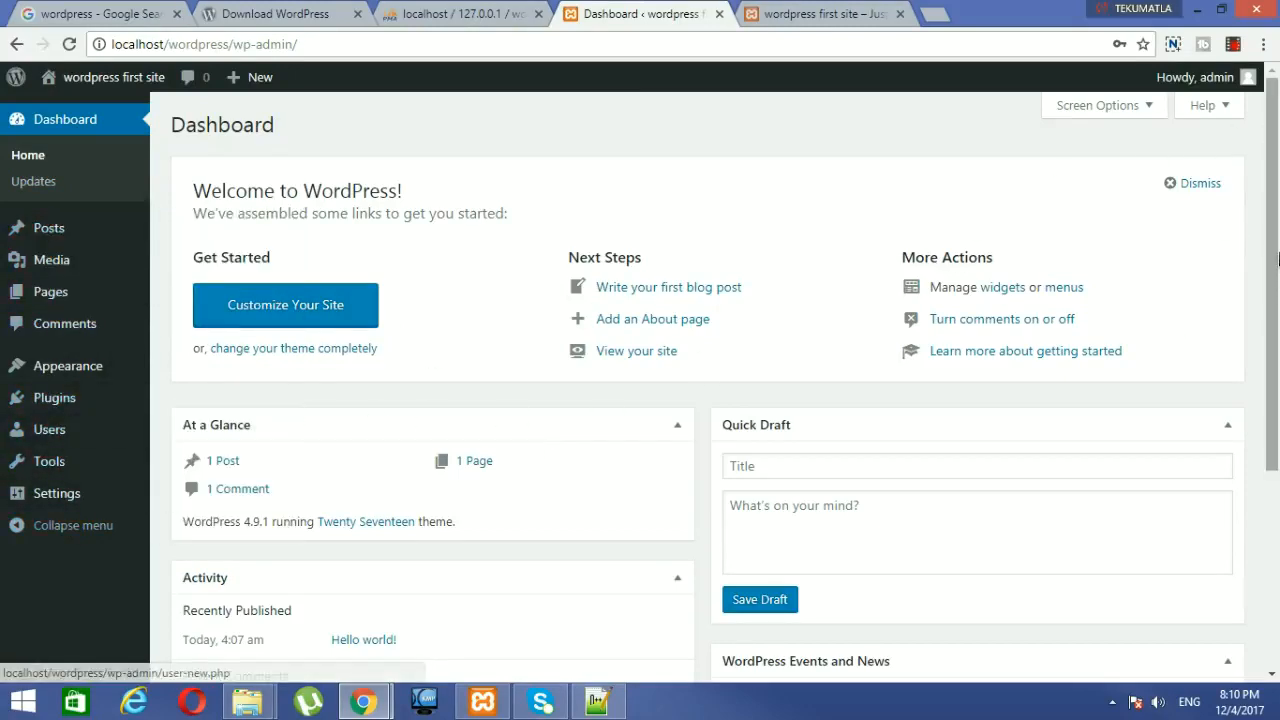
Step: Scroll through the wordpress first site Dashboard showing 1 Post, 1 Page and 1 Comment
scroll(1274, 503, down, 3)
scroll(997, 308, up, 3)
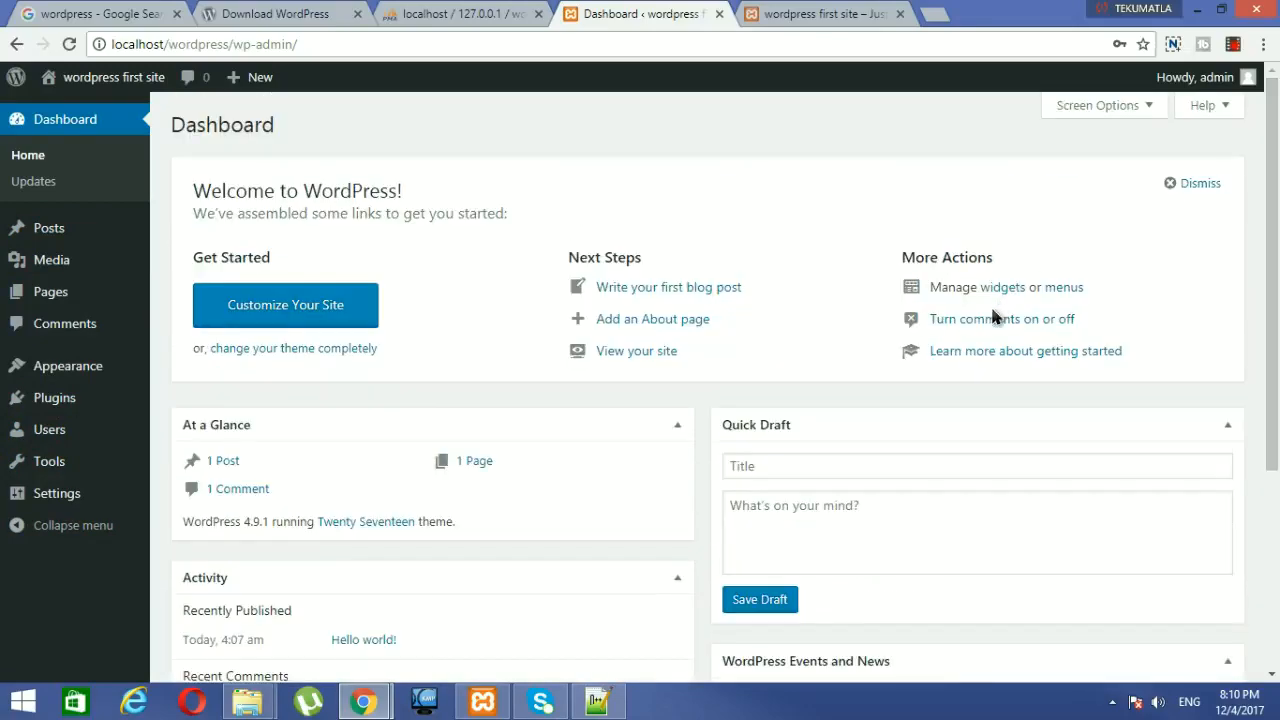
mouse_move(398, 700)
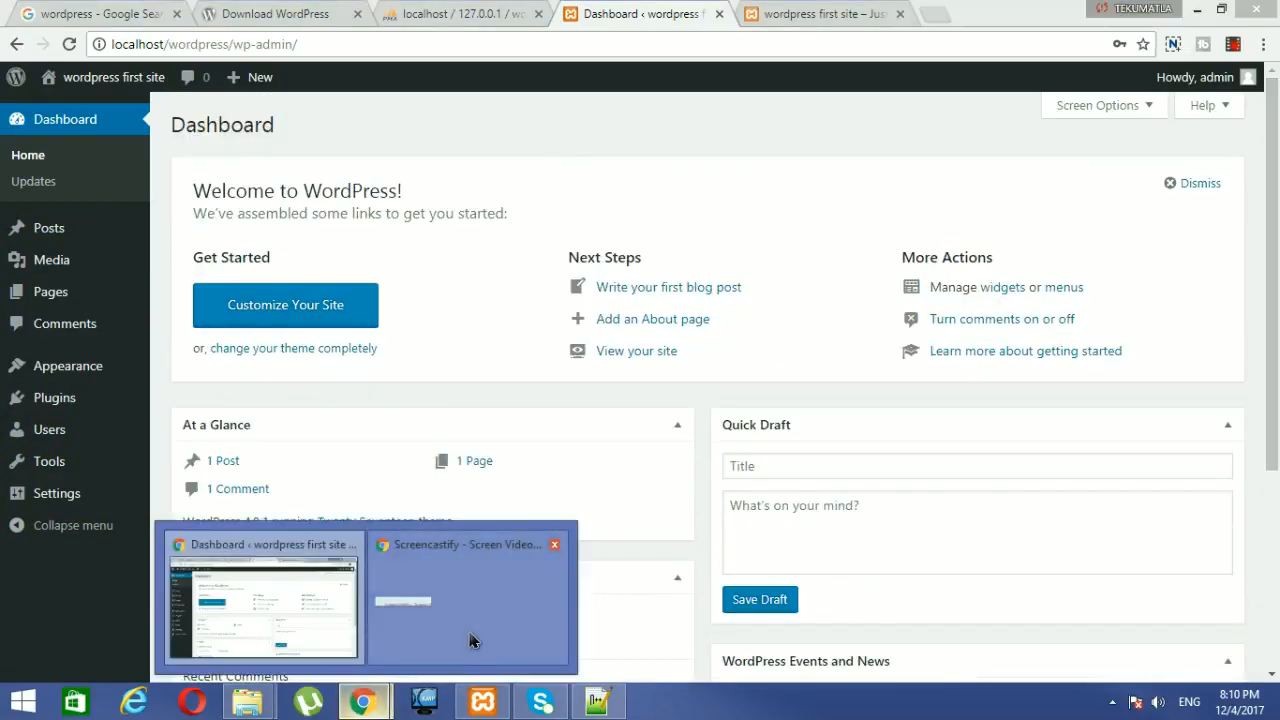